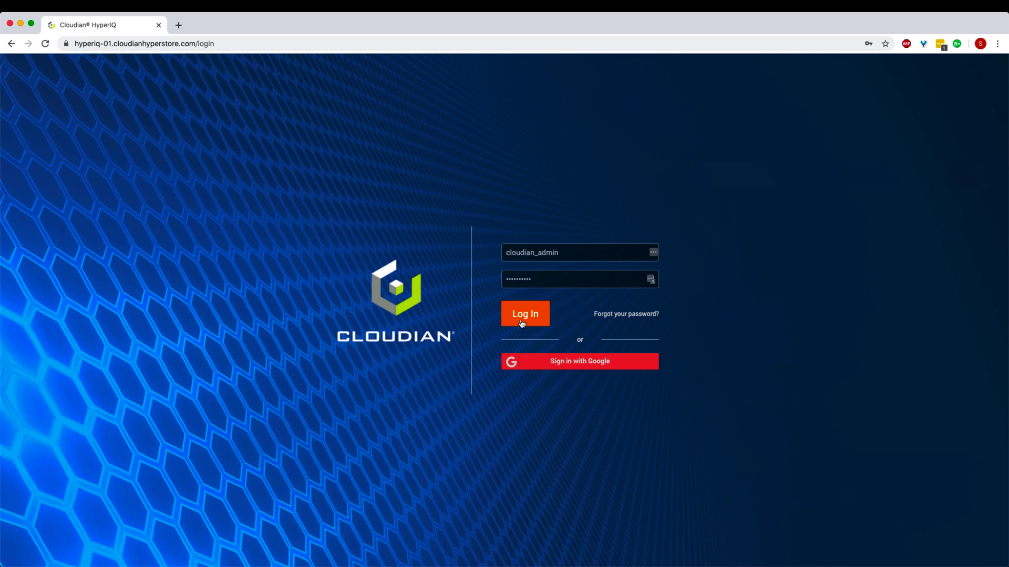
Step: Sign in, then check the Datacenter and Node filters on the Main dashboard, leaving both at All
left_click(522, 323)
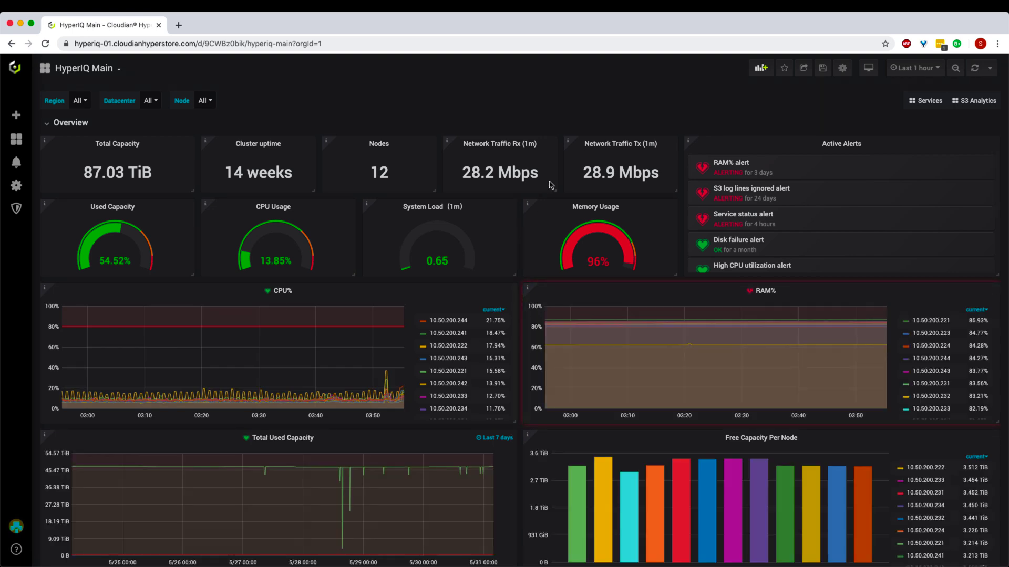
mouse_move(547, 131)
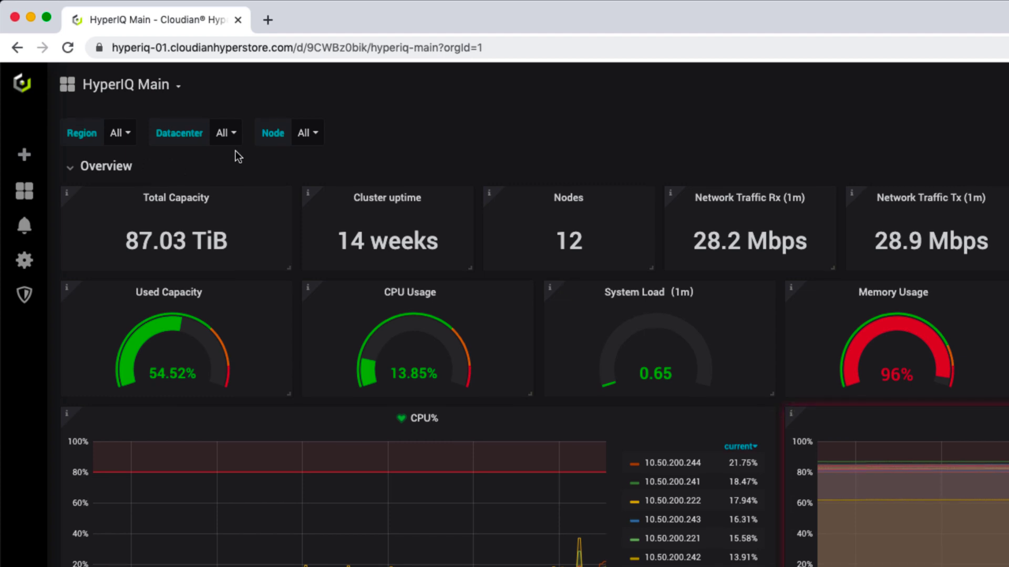
left_click(231, 138)
left_click(185, 164)
left_click(316, 133)
left_click(378, 131)
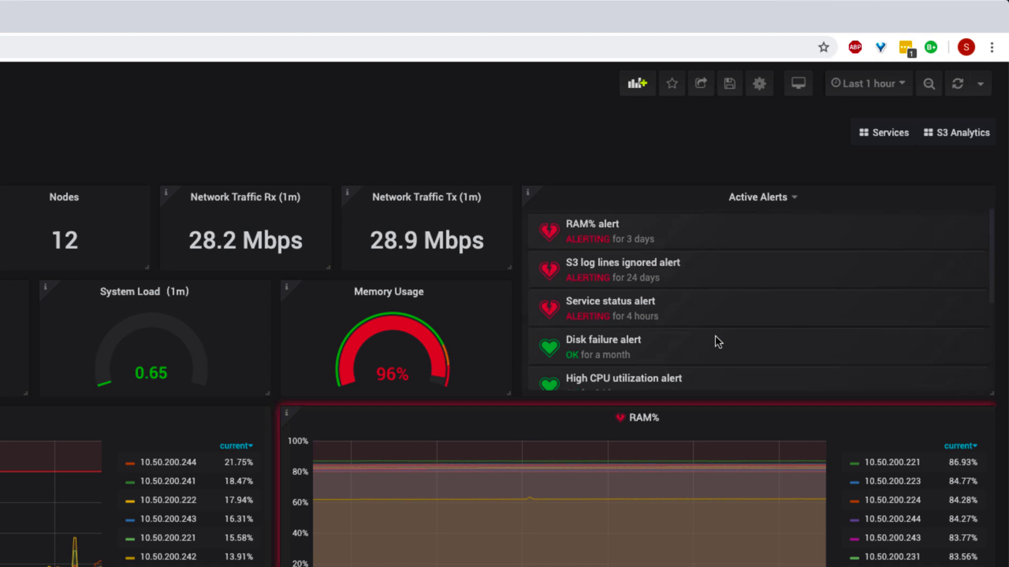
scroll(715, 337, "down", 3)
scroll(716, 341, "down", 3)
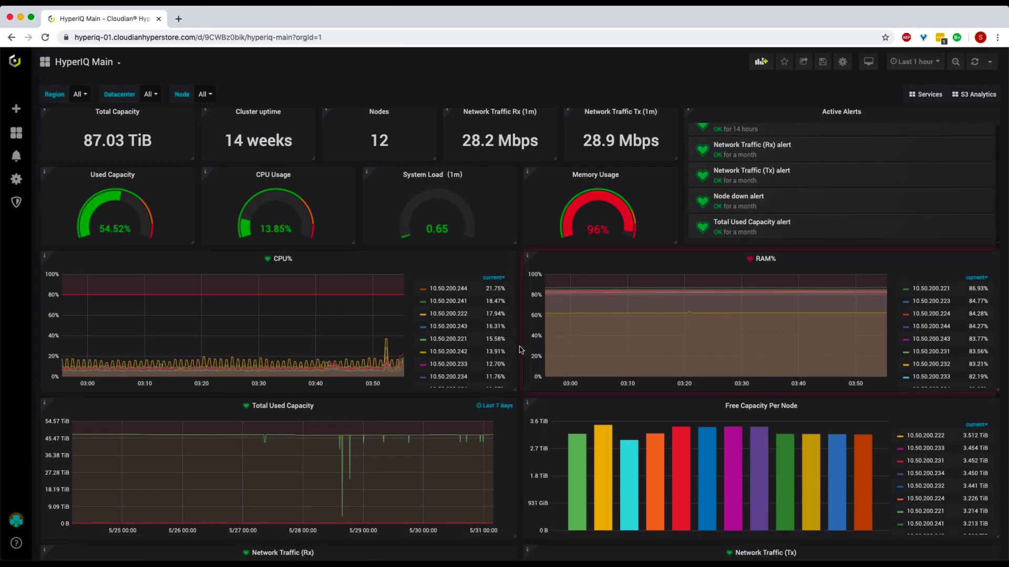
scroll(520, 349, "down", 5)
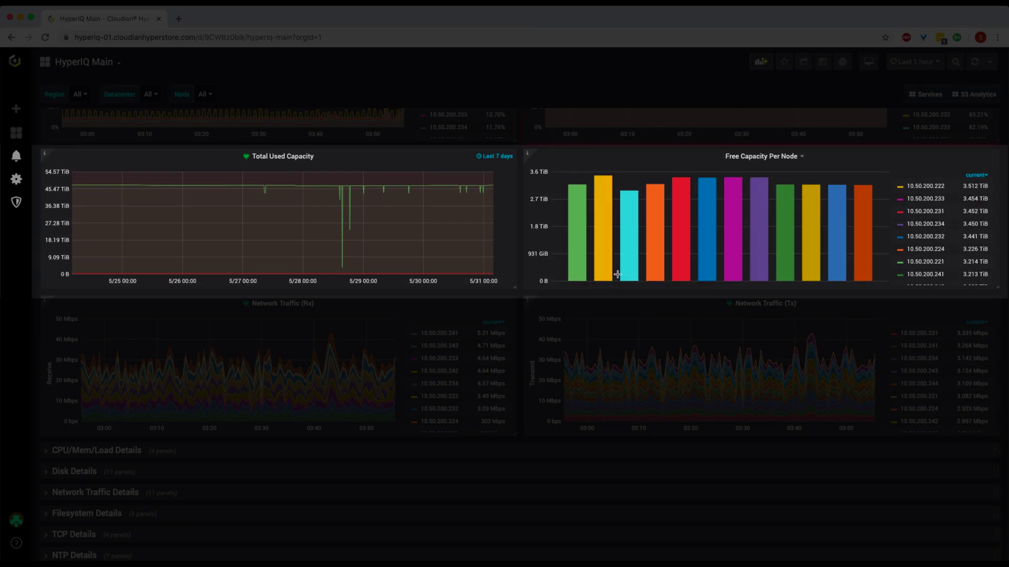
mouse_move(673, 276)
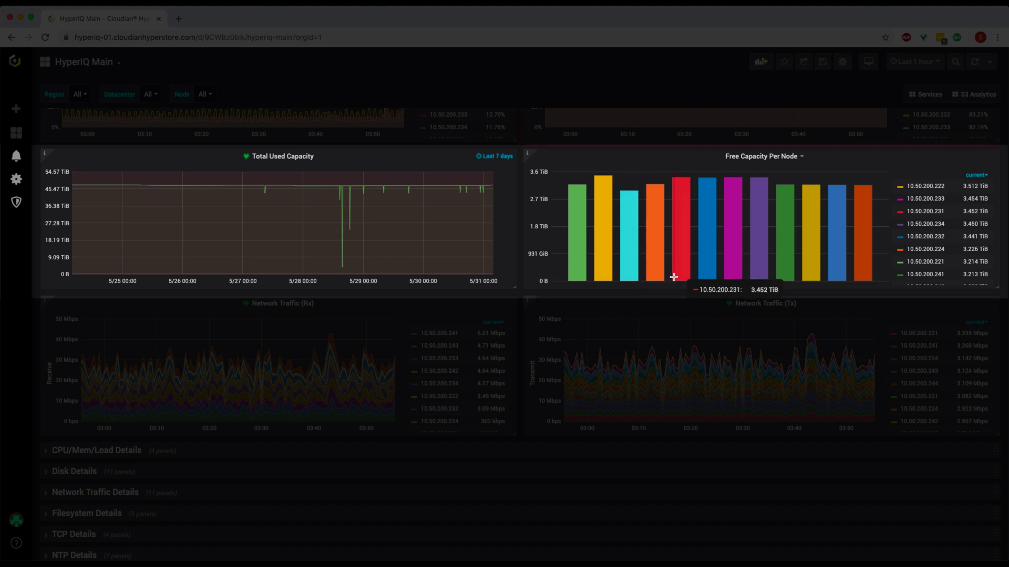
scroll(670, 302, "down", 1)
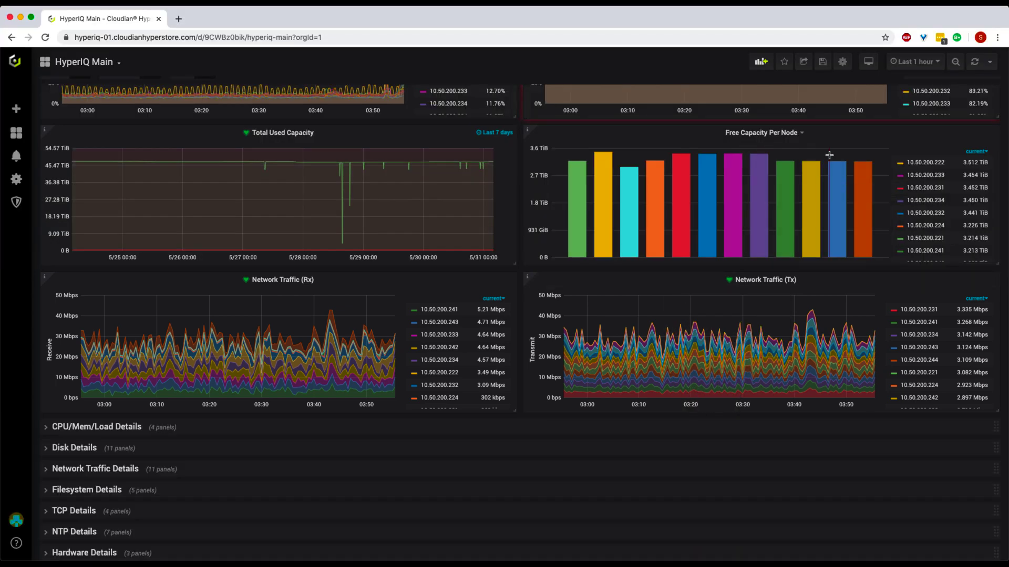
Step: Set the range to Last 3 hours, then zoom into the Network Traffic (Tx) spike, 01:54–02:38
left_click(934, 62)
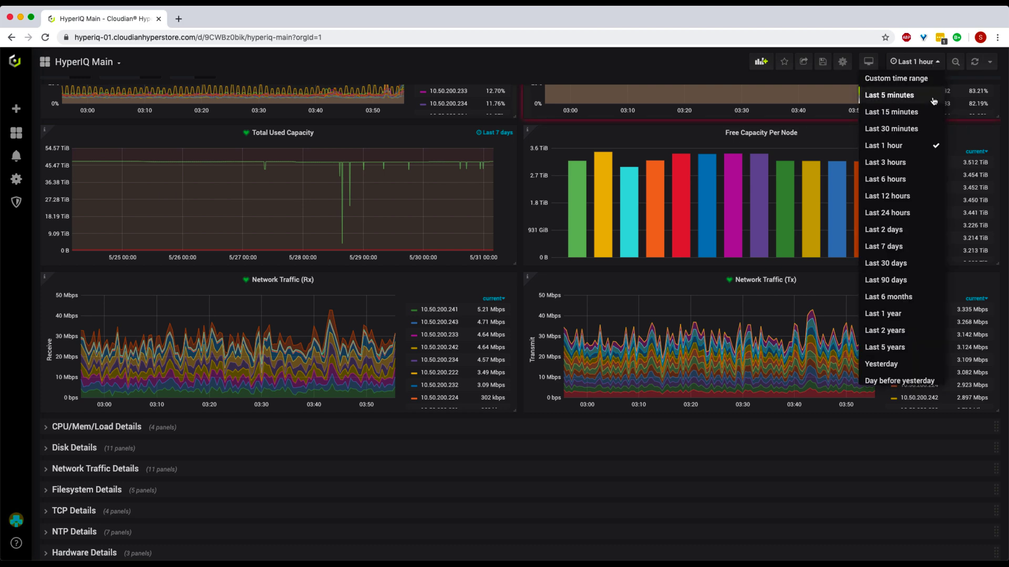
left_click(938, 163)
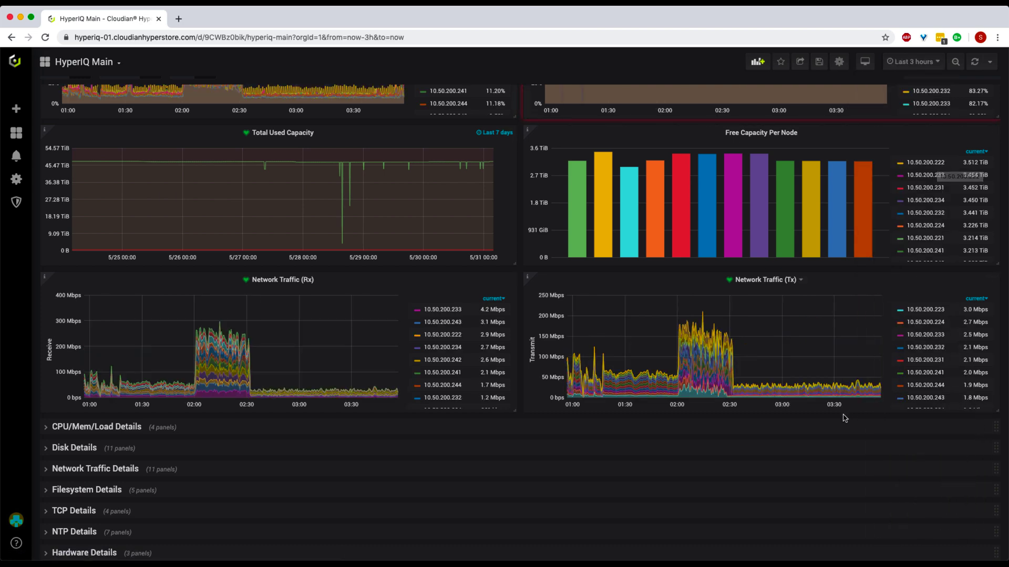
mouse_move(681, 391)
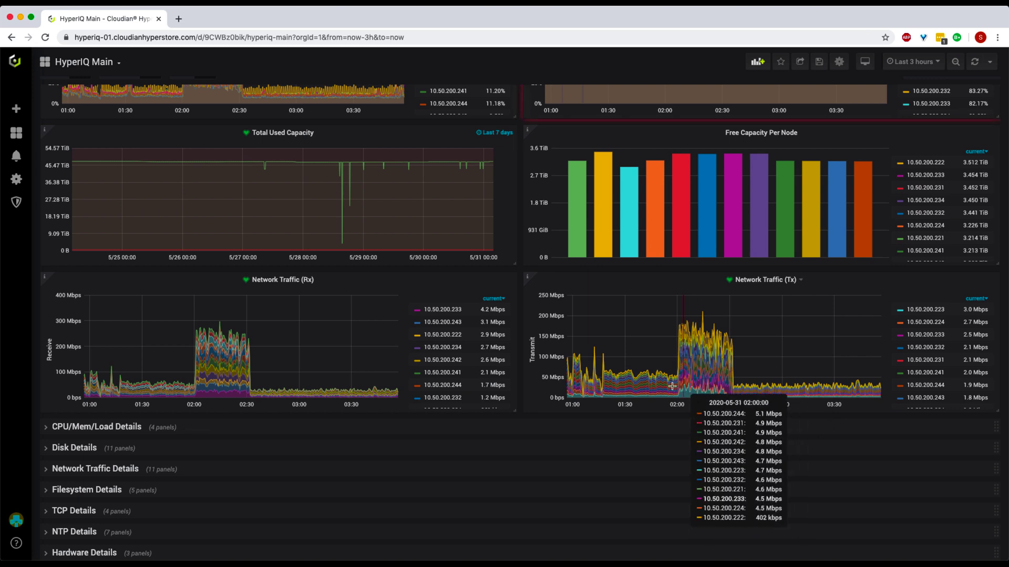
left_click_drag(724, 379, 745, 380)
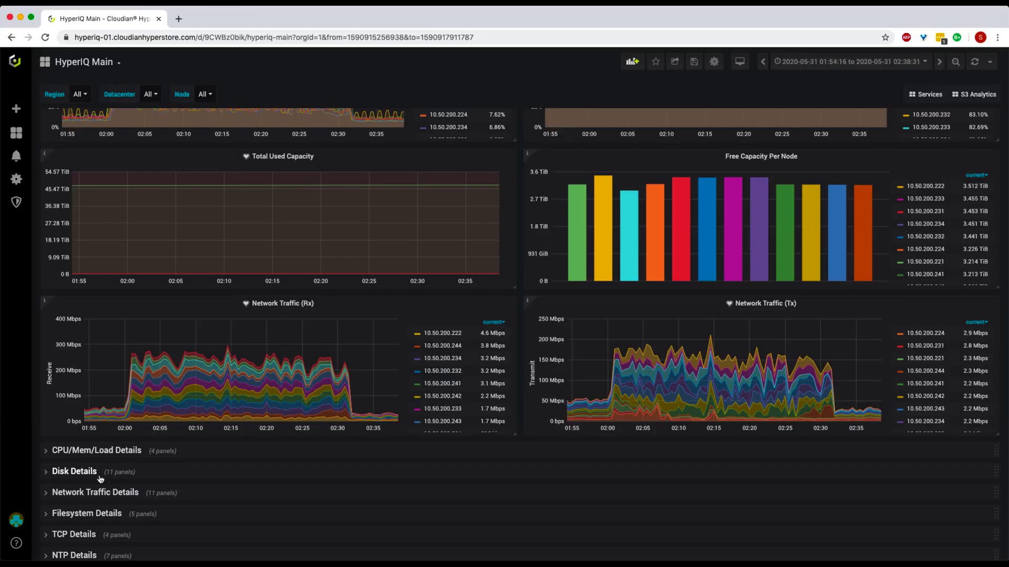
Step: Expand Disk Details and scroll through its IOPS, IO time and capacity panels to Network Traffic Details
left_click(74, 408)
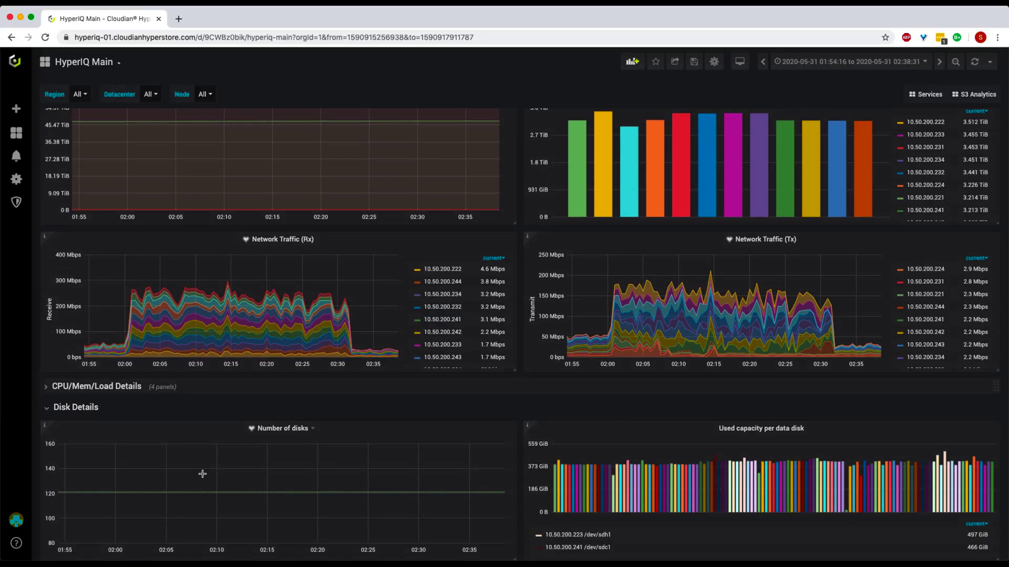
scroll(202, 474, "down", 3)
scroll(520, 483, "down", 5)
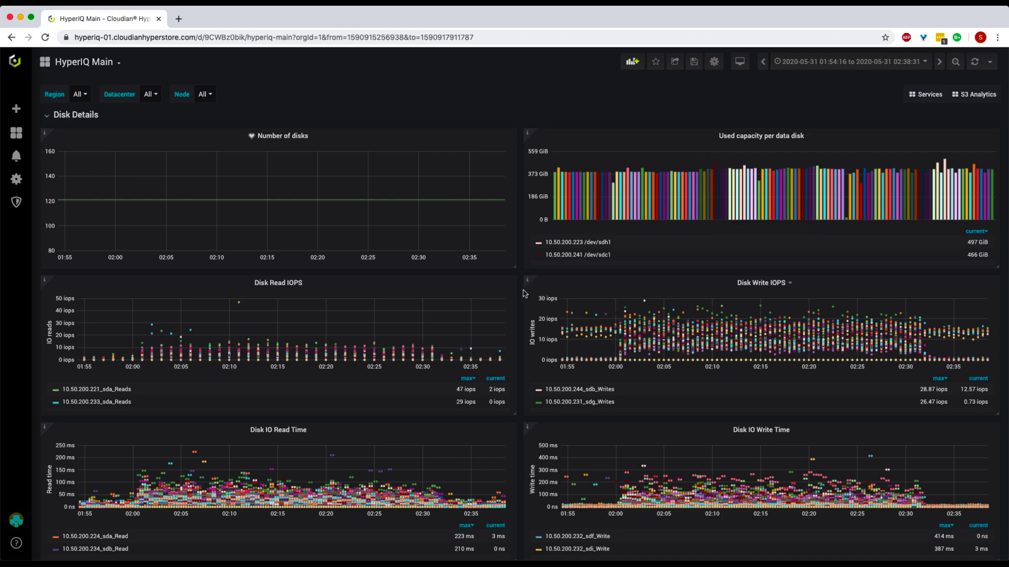
scroll(524, 293, "down", 2)
scroll(524, 293, "down", 1)
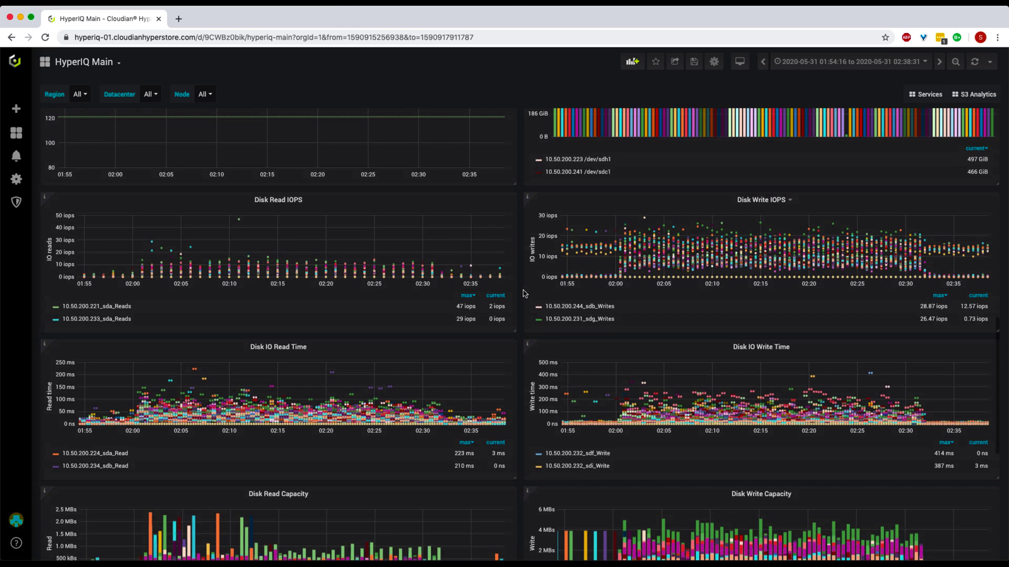
scroll(524, 293, "down", 3)
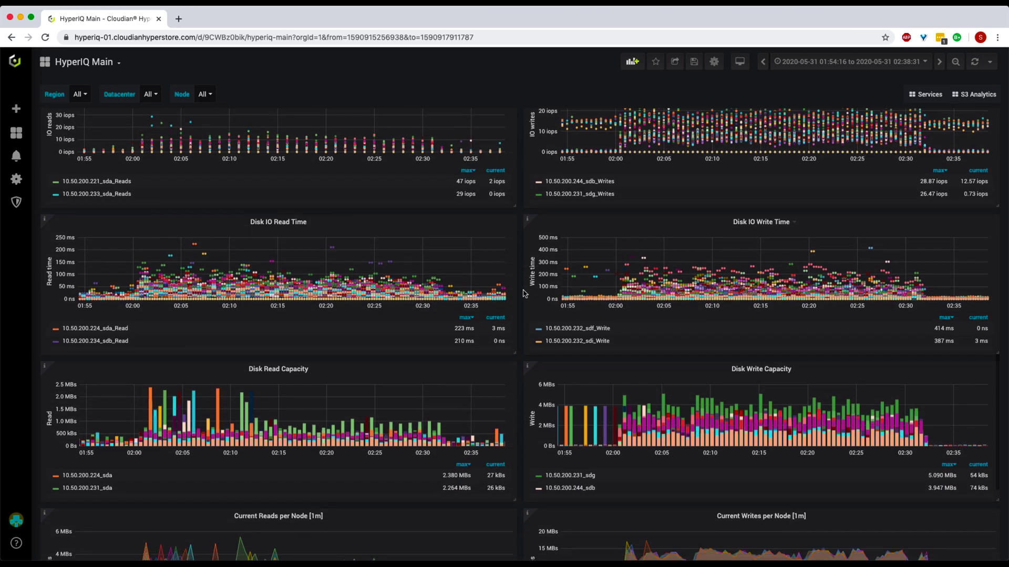
scroll(524, 293, "down", 3)
scroll(524, 293, "down", 5)
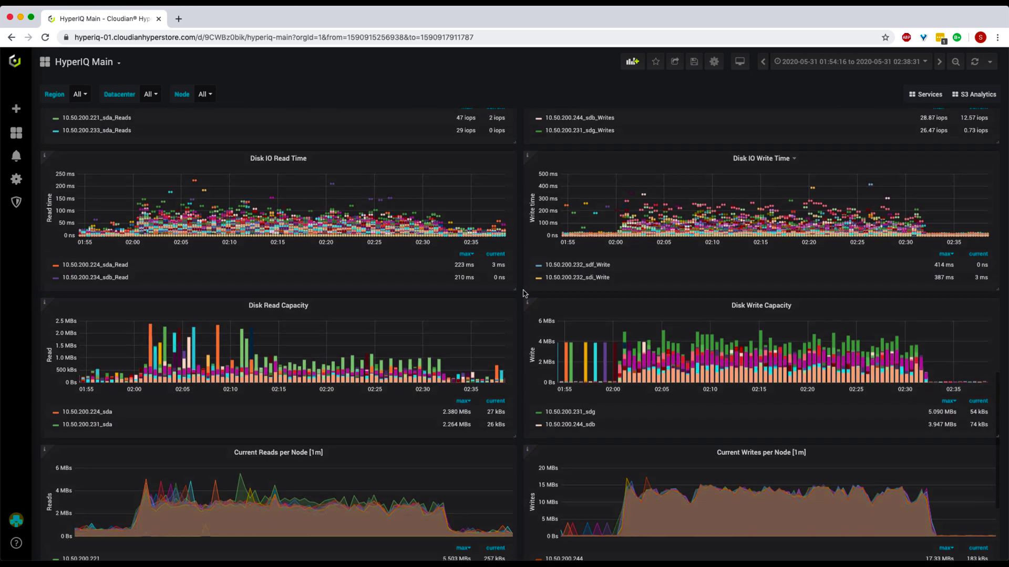
scroll(524, 293, "down", 2)
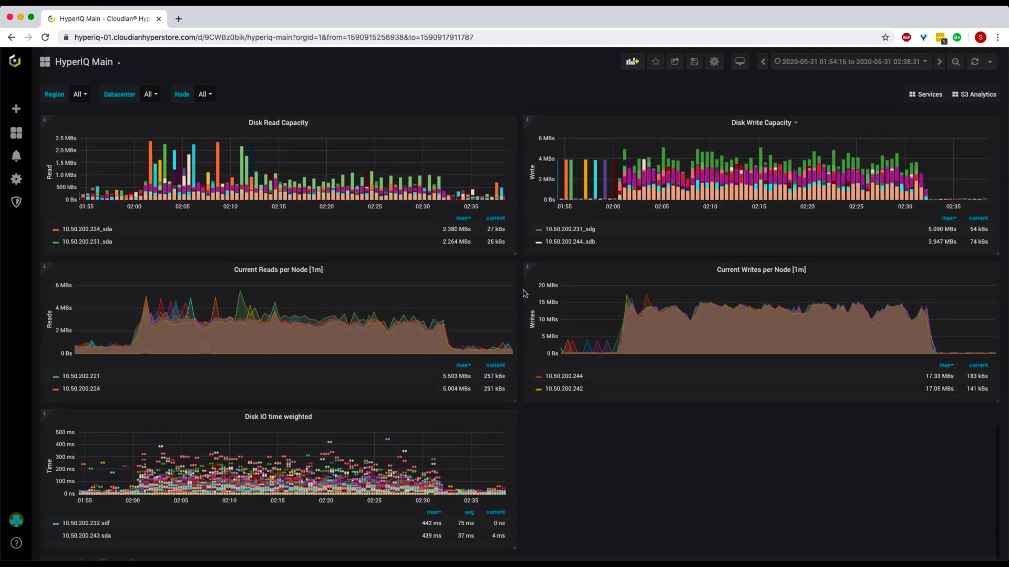
scroll(524, 293, "down", 3)
scroll(523, 293, "down", 1)
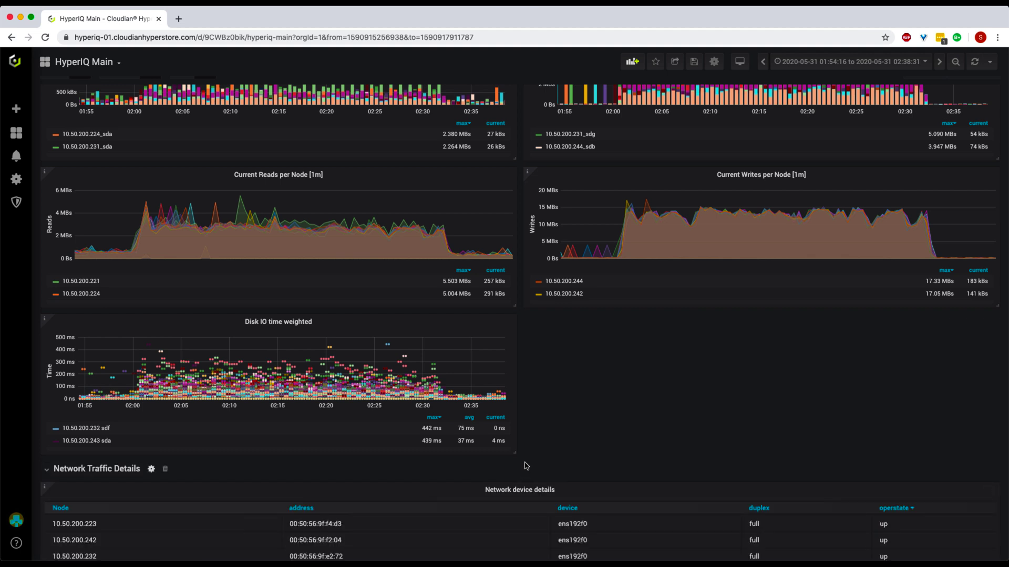
scroll(525, 466, "down", 9)
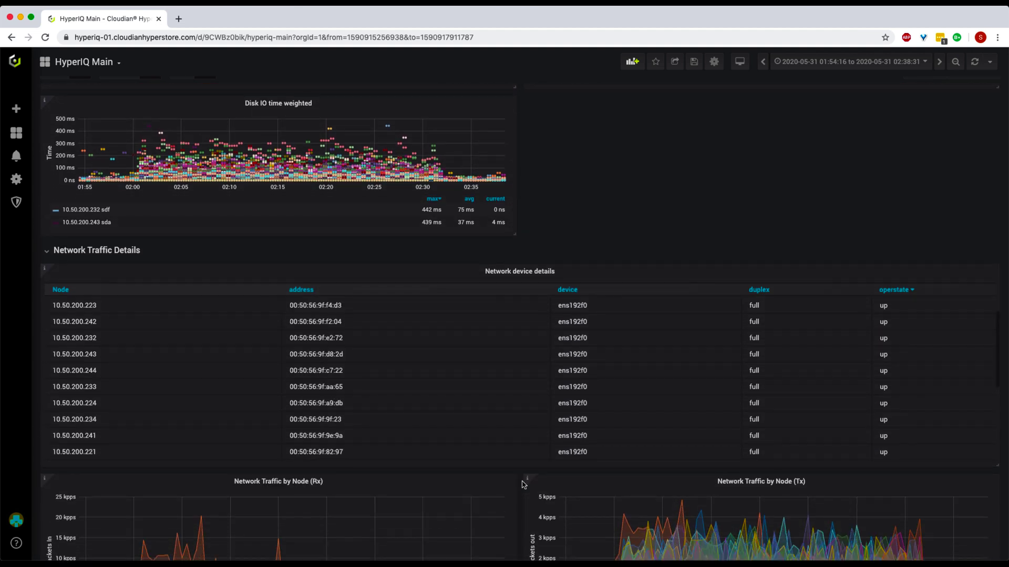
scroll(522, 488, "down", 5)
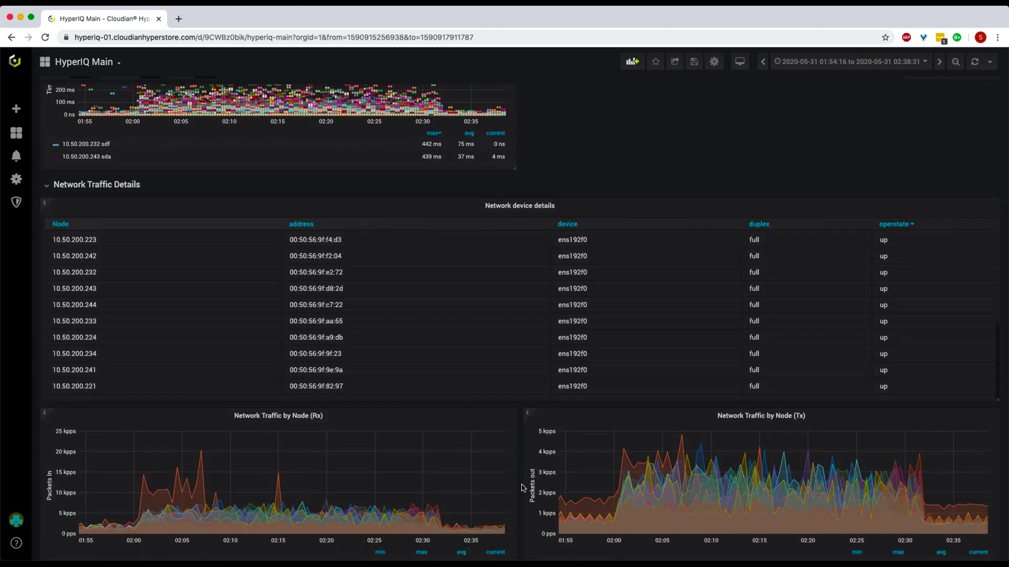
scroll(523, 488, "down", 7)
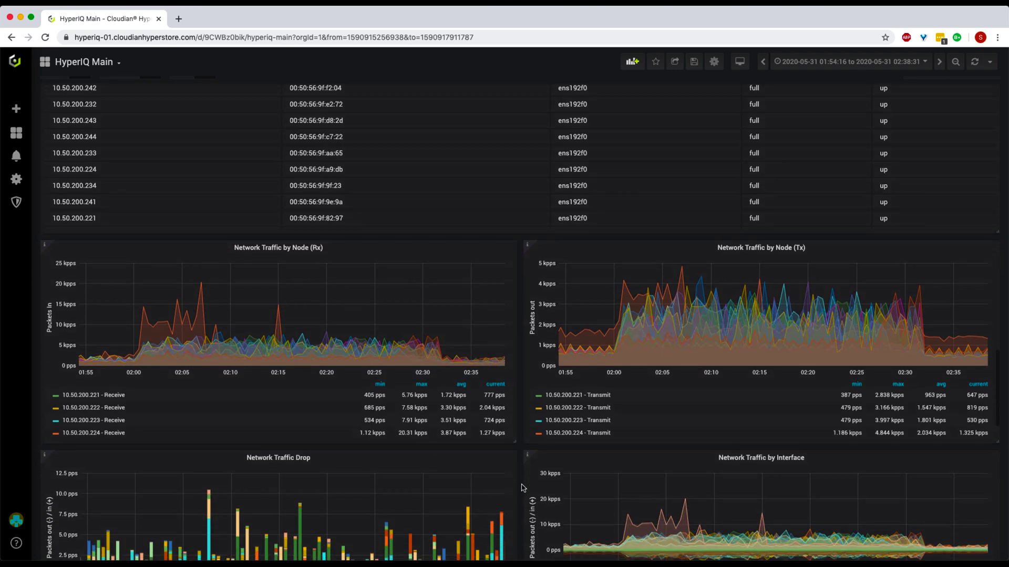
scroll(522, 488, "down", 4)
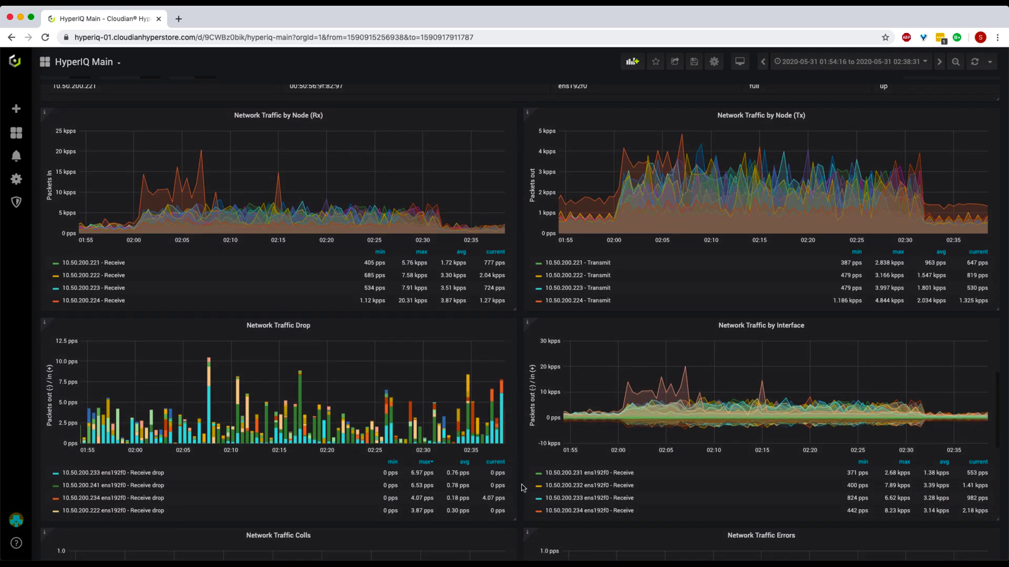
scroll(522, 488, "down", 9)
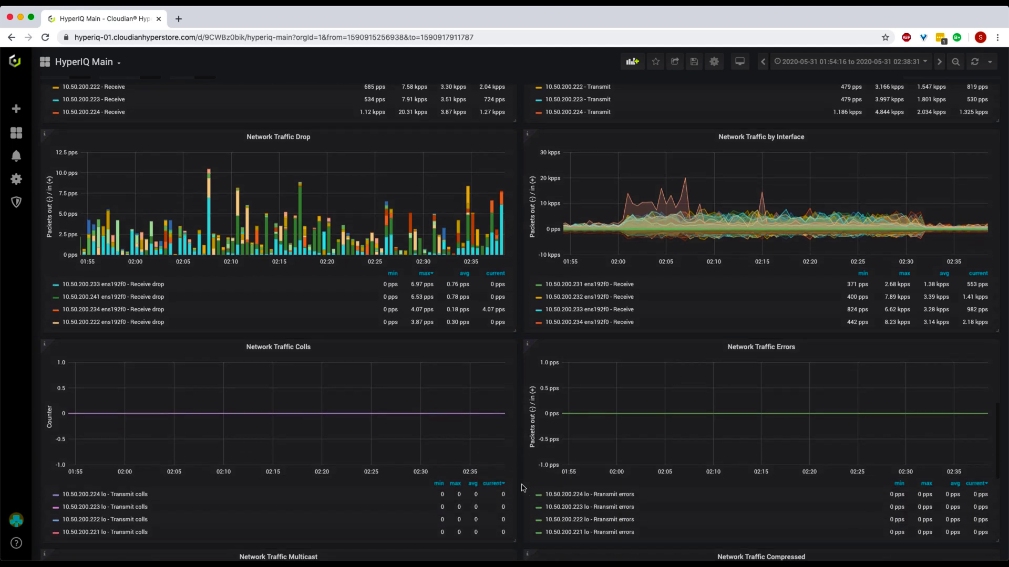
scroll(523, 488, "down", 10)
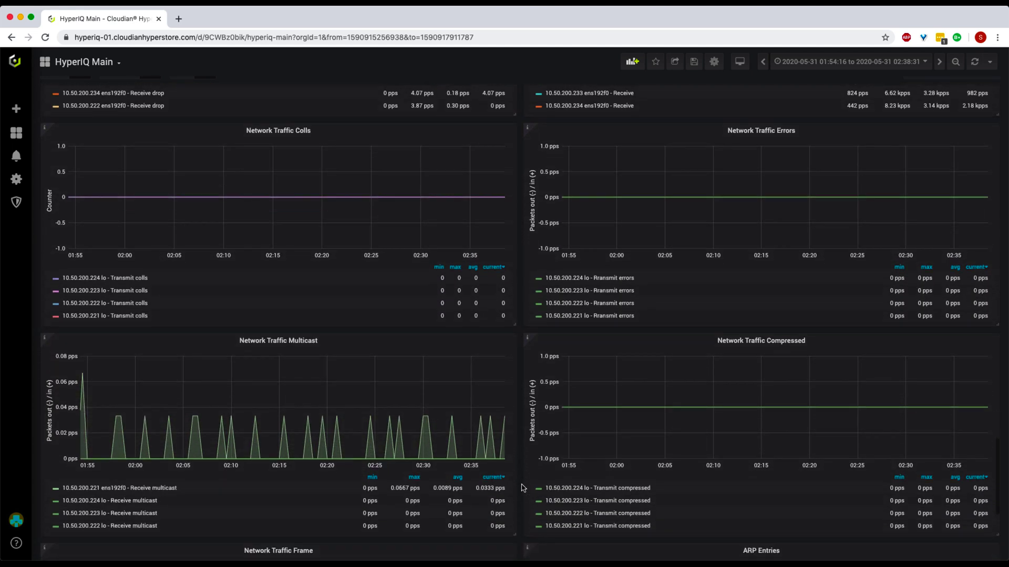
scroll(523, 488, "down", 9)
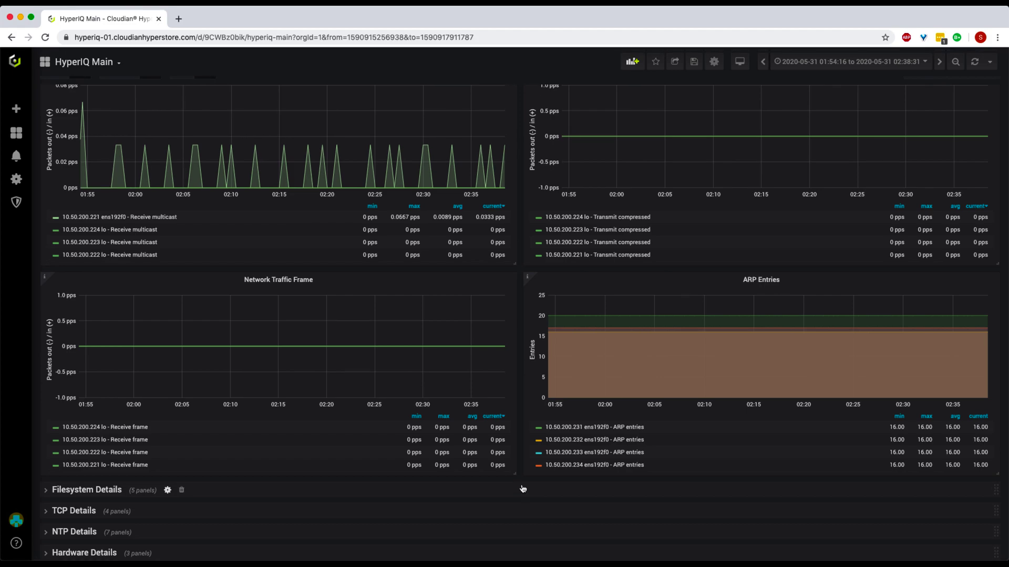
scroll(523, 489, "up", 20)
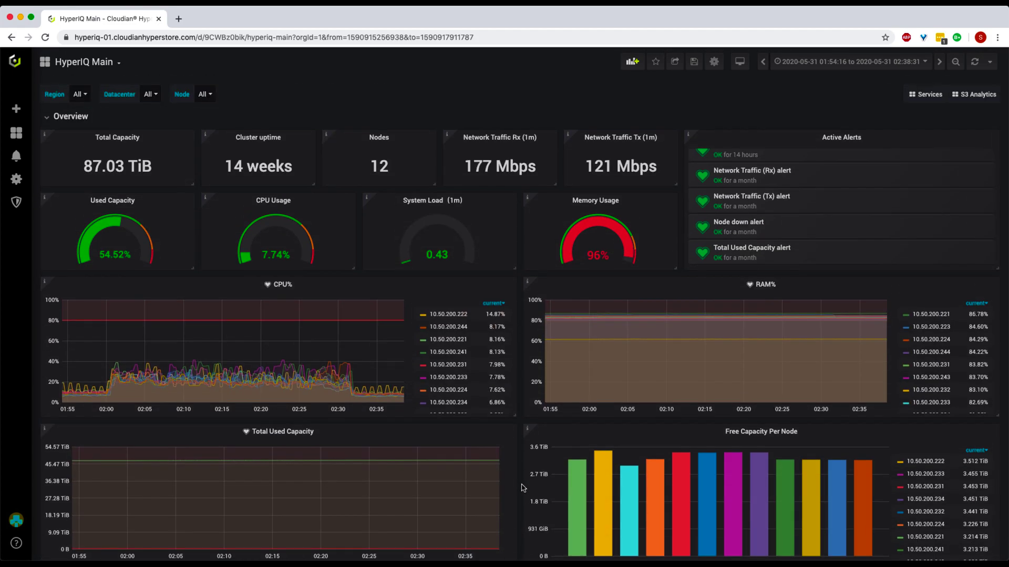
left_click(924, 95)
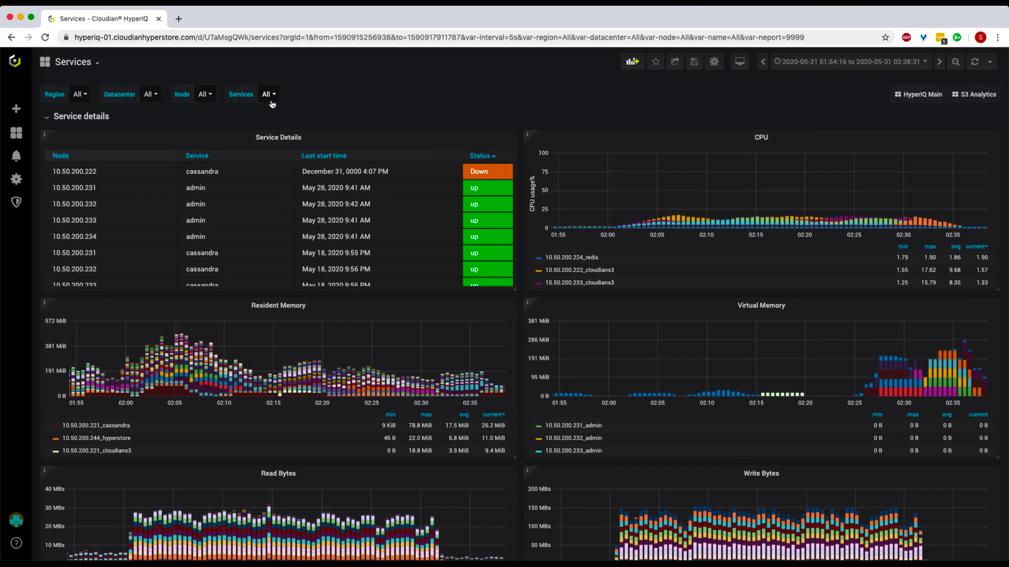
left_click(272, 101)
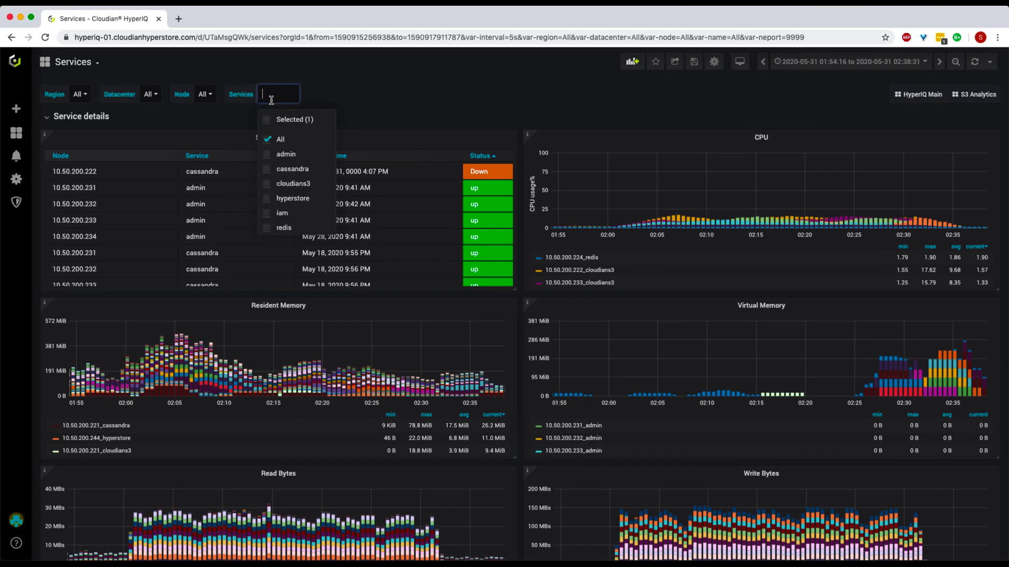
left_click(300, 172)
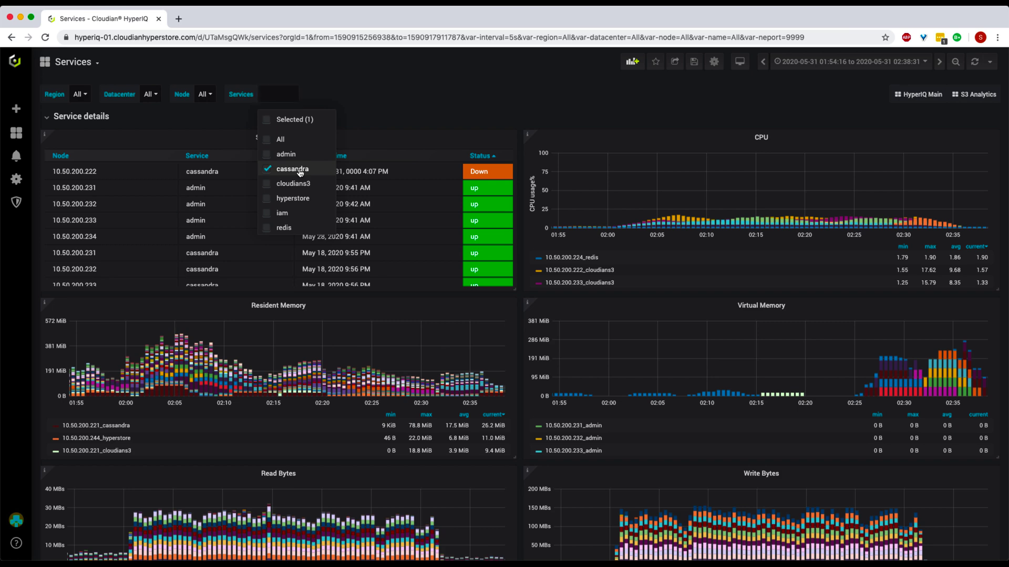
left_click(343, 117)
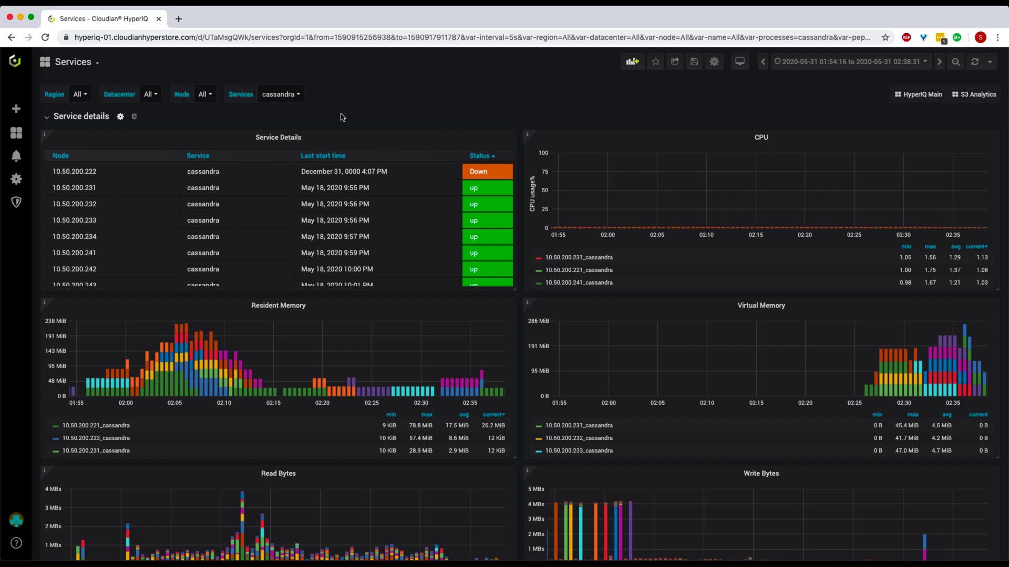
scroll(429, 241, "down", 5)
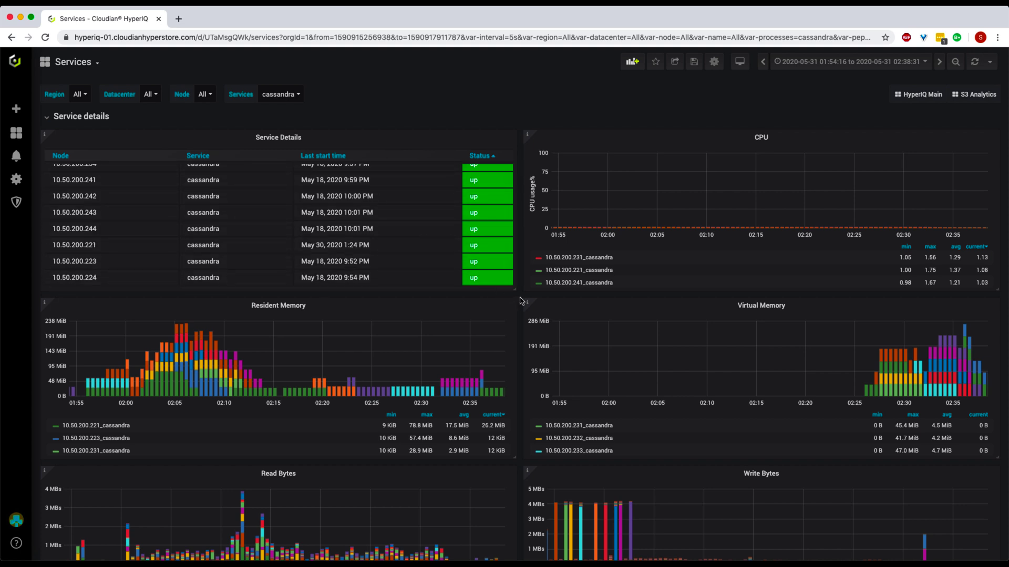
scroll(522, 300, "down", 5)
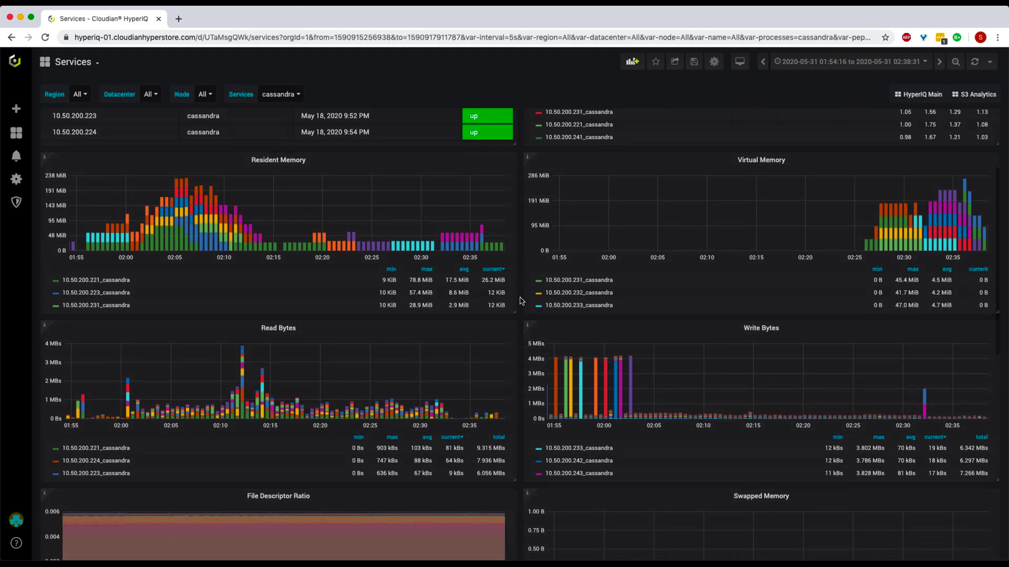
scroll(521, 301, "down", 1)
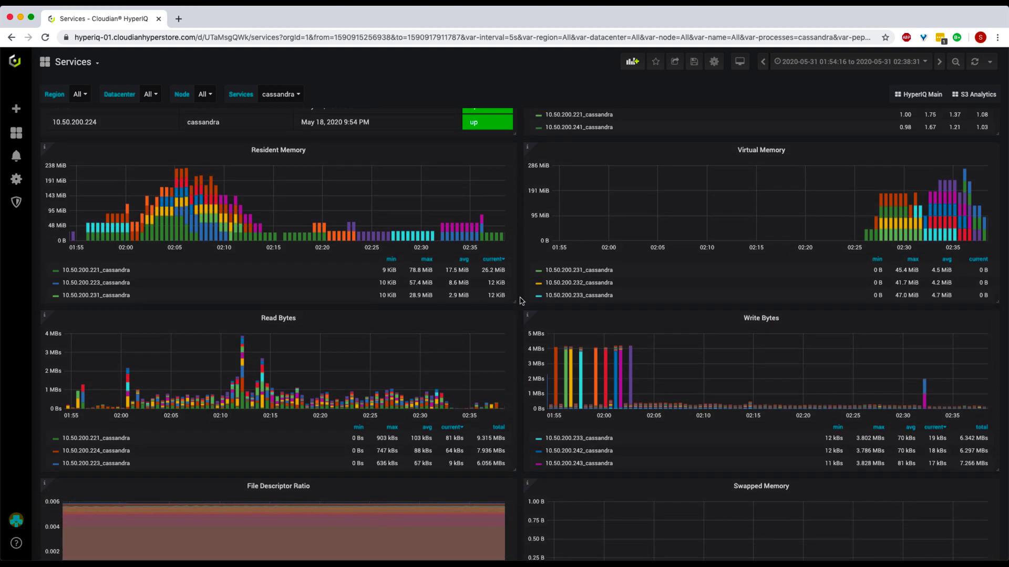
scroll(522, 300, "up", 3)
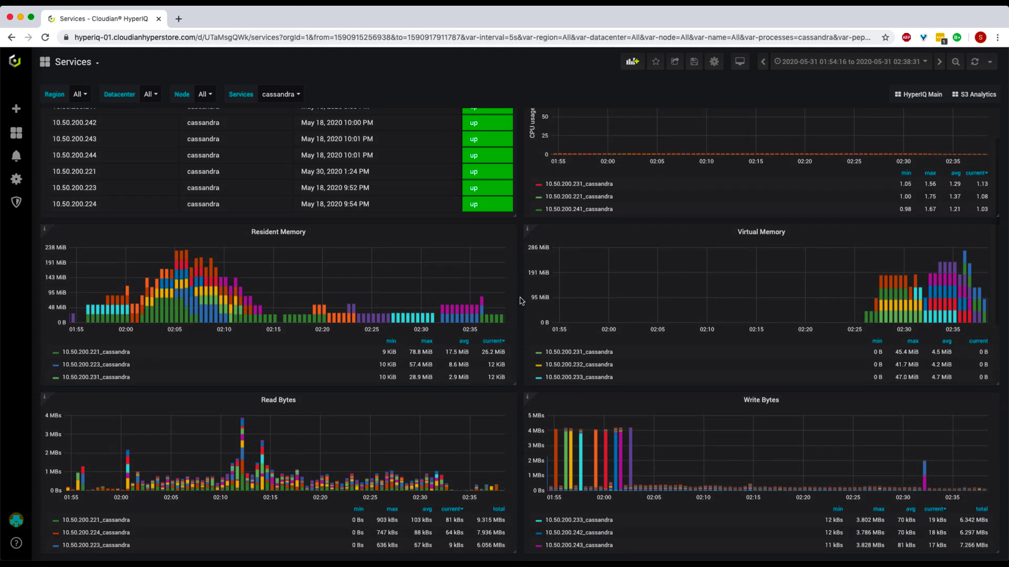
scroll(521, 301, "up", 3)
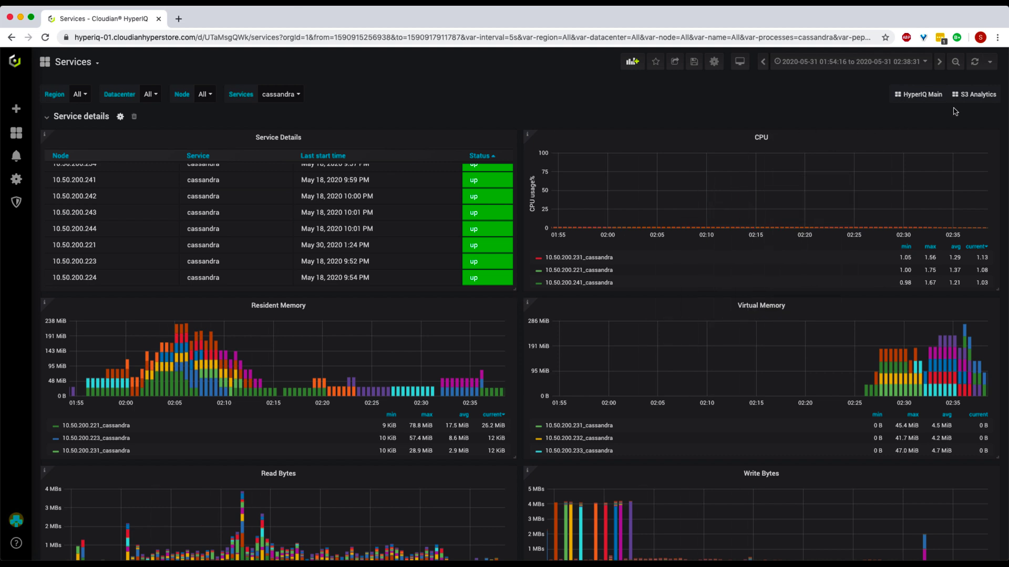
Step: Open the S3 Analytics dashboard and set its time range to Last 2 days
left_click(972, 96)
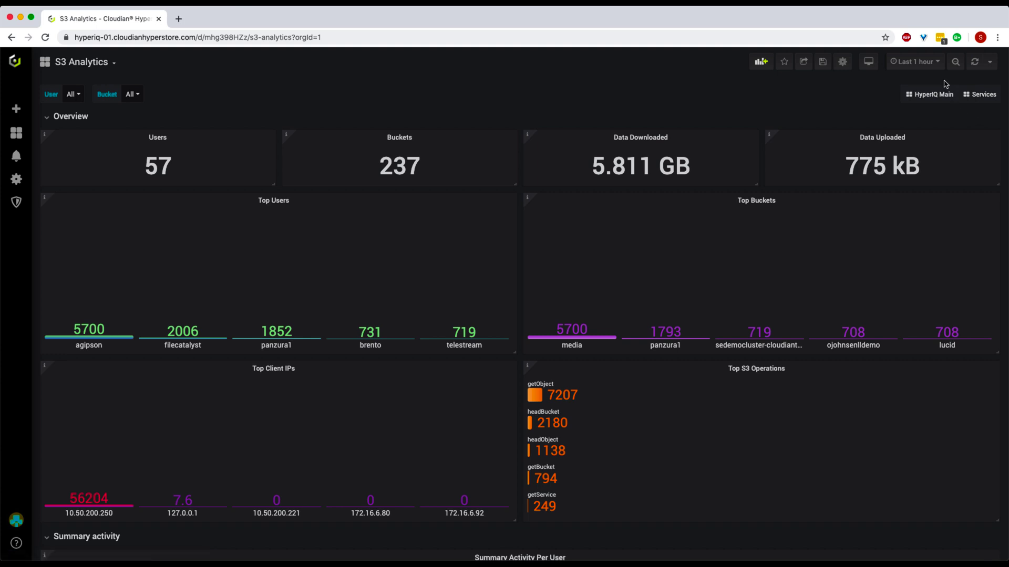
left_click(914, 62)
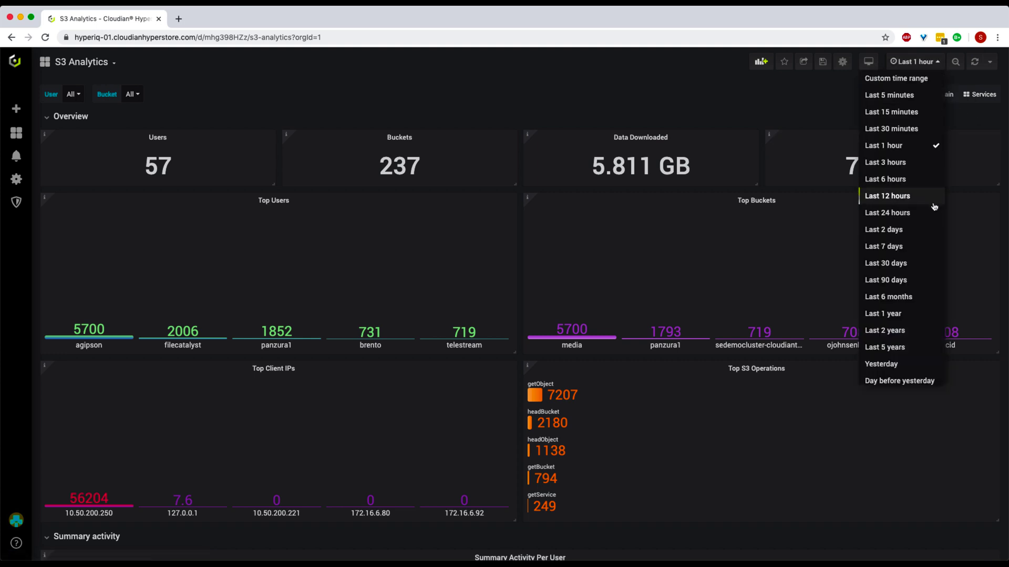
left_click(928, 231)
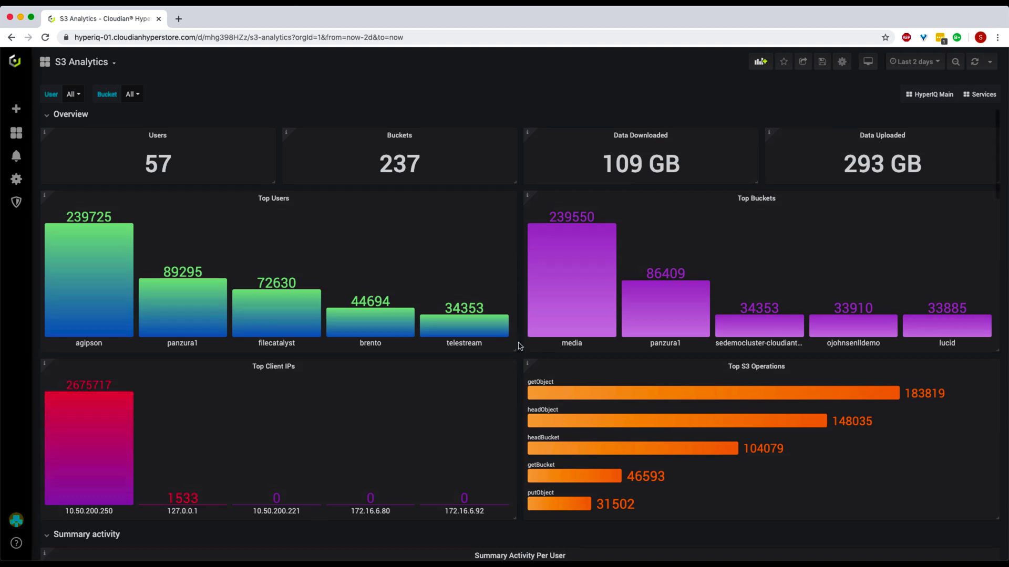
scroll(520, 346, "down", 3)
scroll(520, 346, "down", 1)
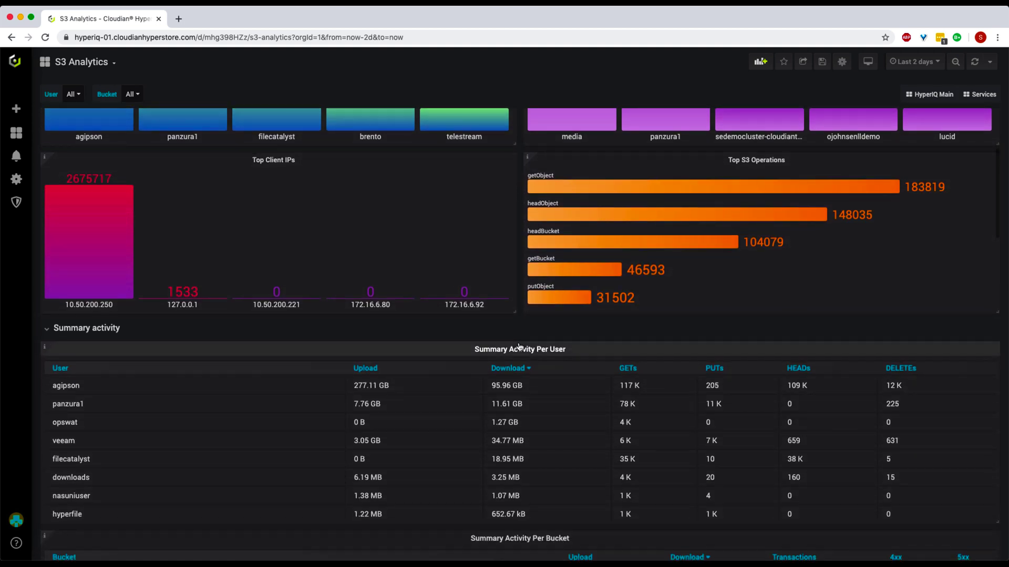
scroll(538, 527, "down", 4)
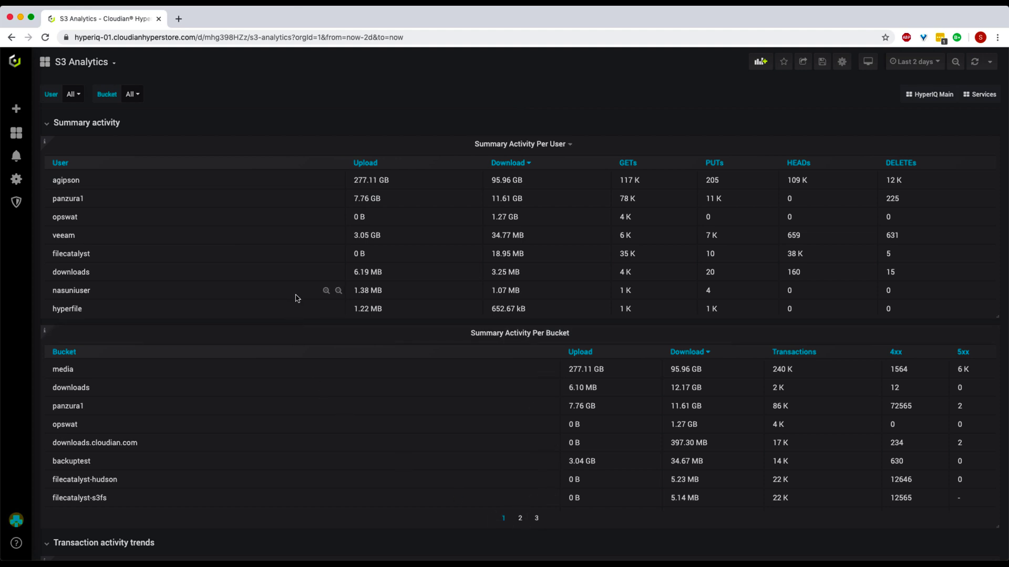
scroll(297, 298, "down", 3)
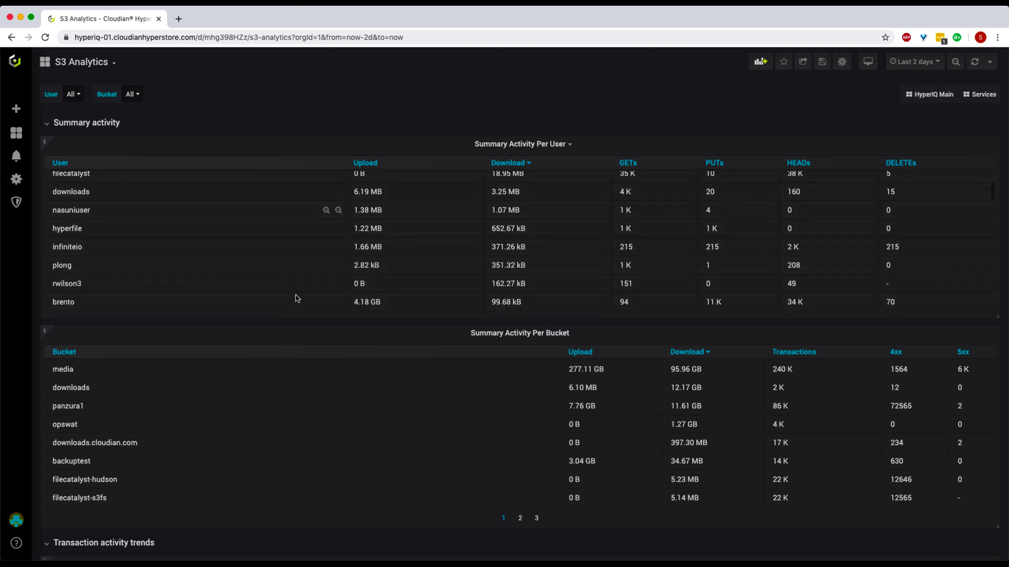
scroll(297, 298, "down", 3)
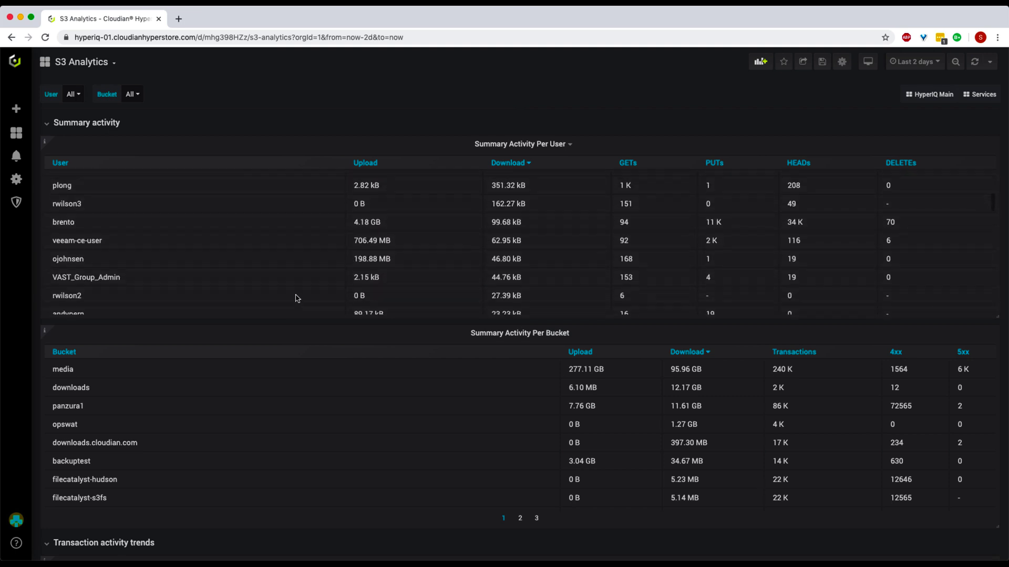
scroll(297, 298, "down", 1)
scroll(297, 298, "up", 8)
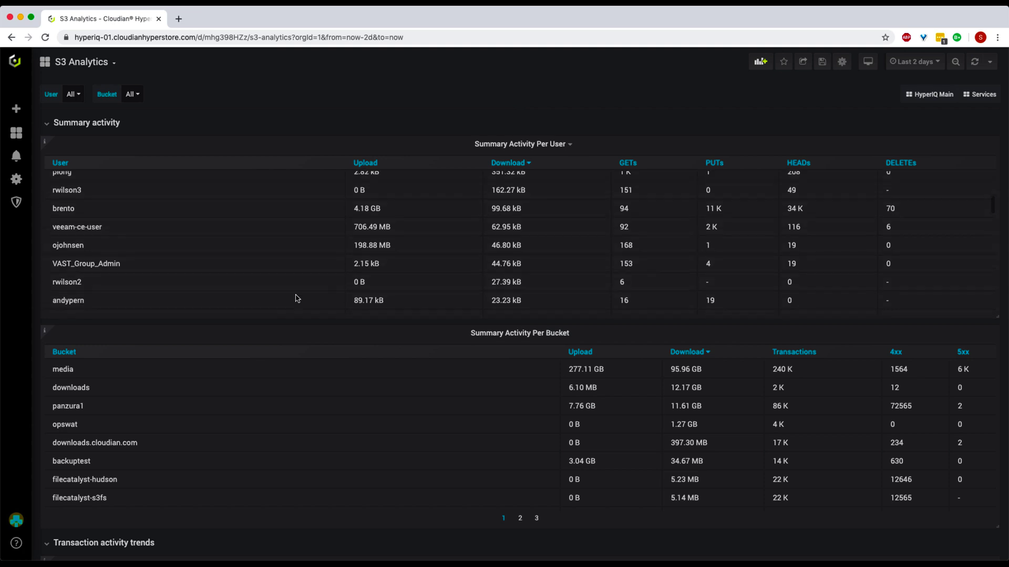
scroll(297, 299, "up", 2)
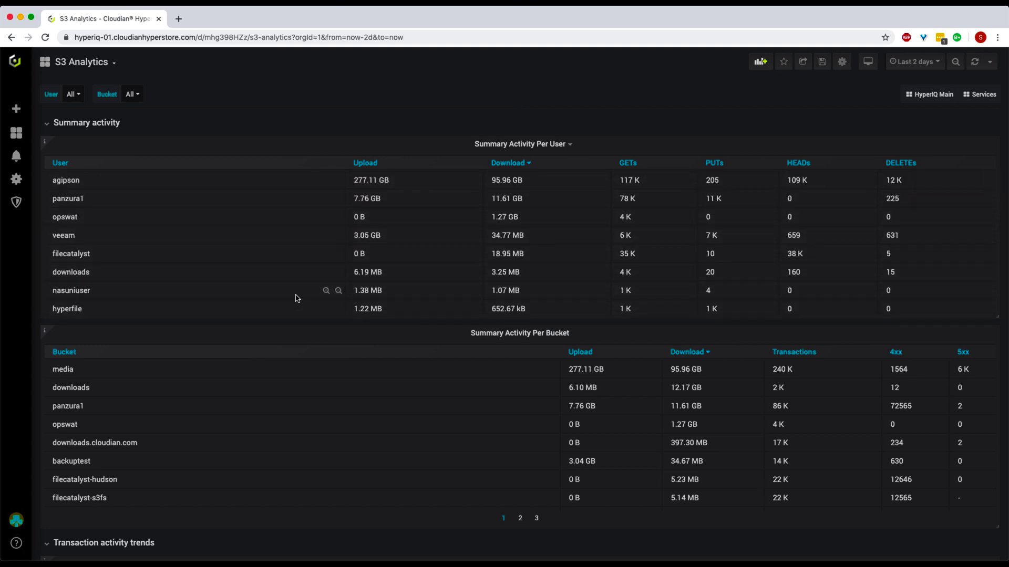
Step: Restrict the User filter to only the top user, then review that user's bucket activity
left_click(78, 96)
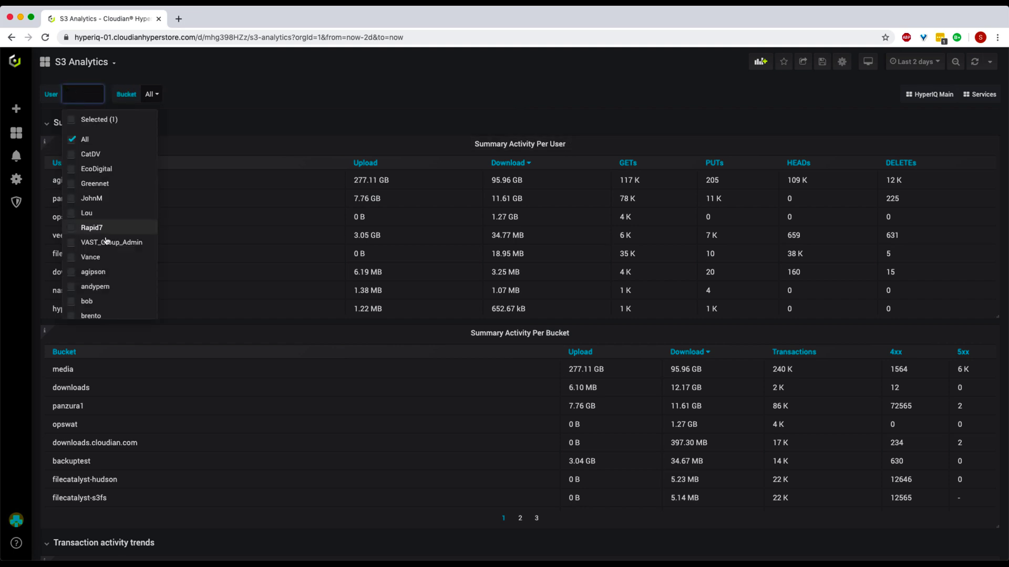
left_click(116, 272)
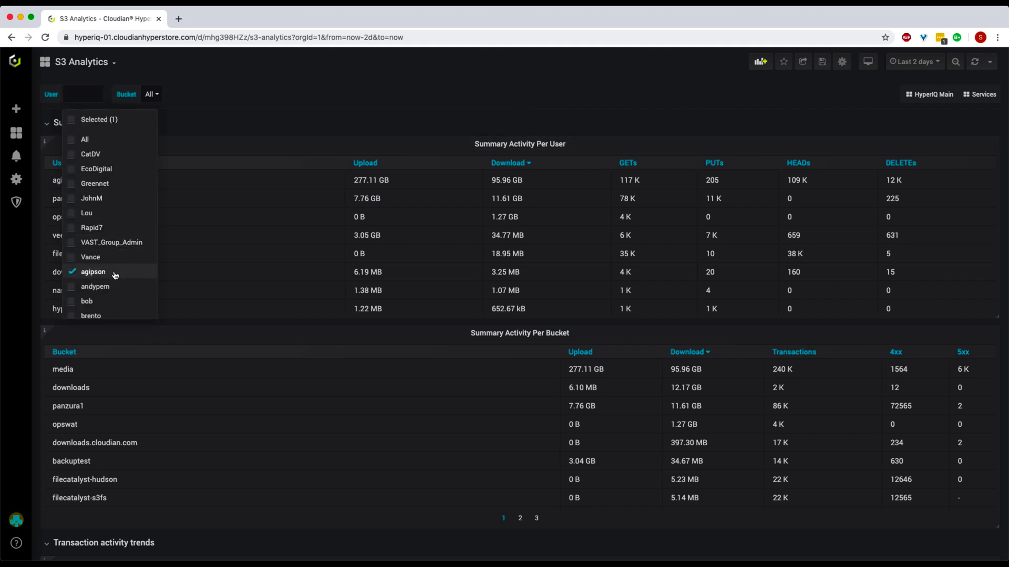
left_click(192, 135)
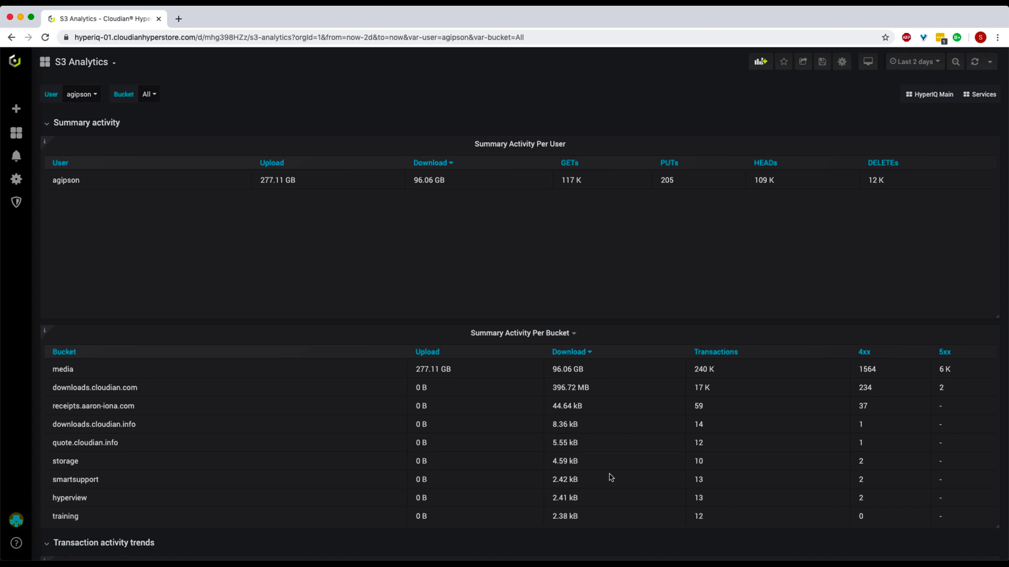
scroll(611, 477, "down", 4)
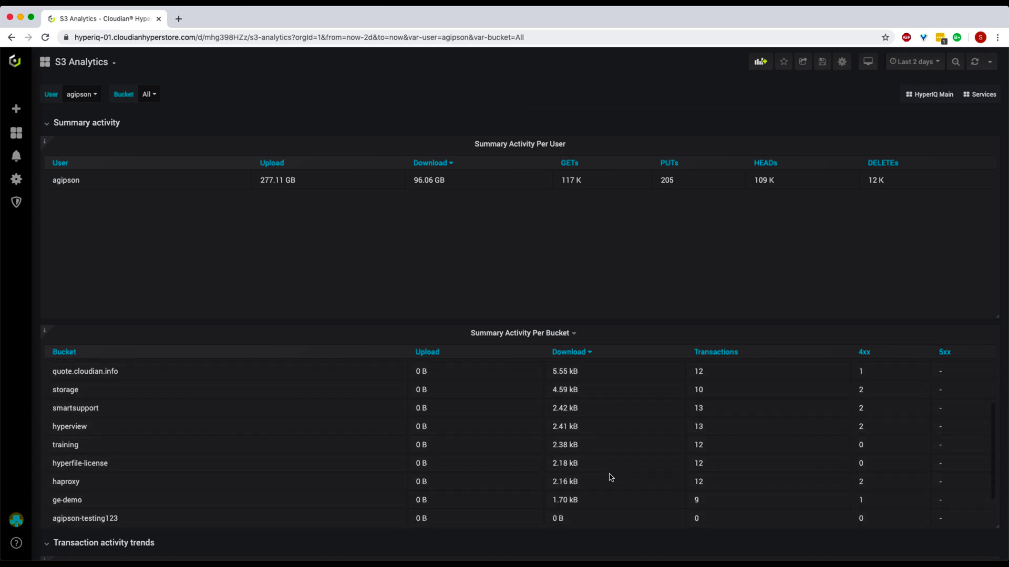
scroll(611, 477, "up", 2)
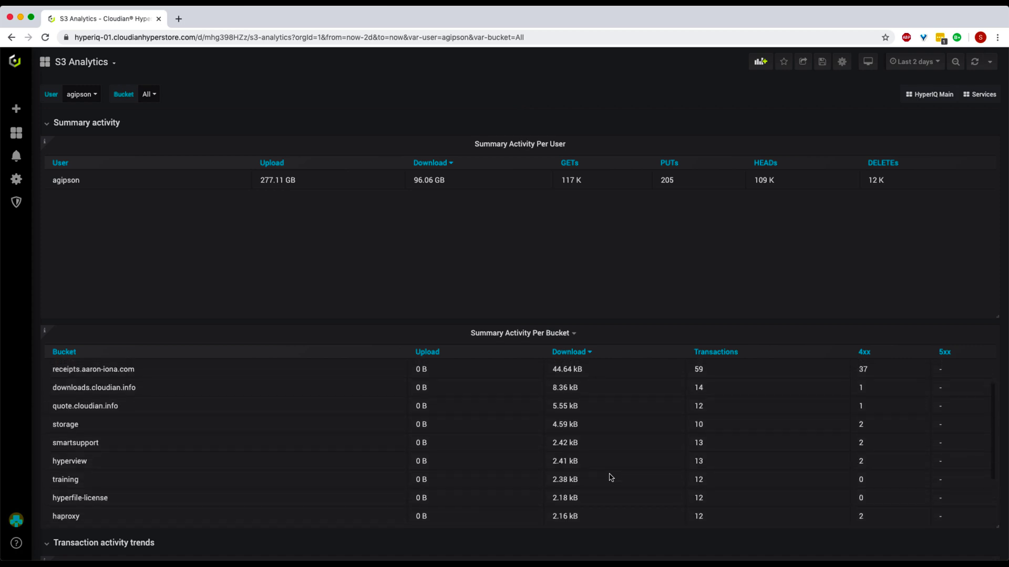
scroll(610, 477, "up", 1)
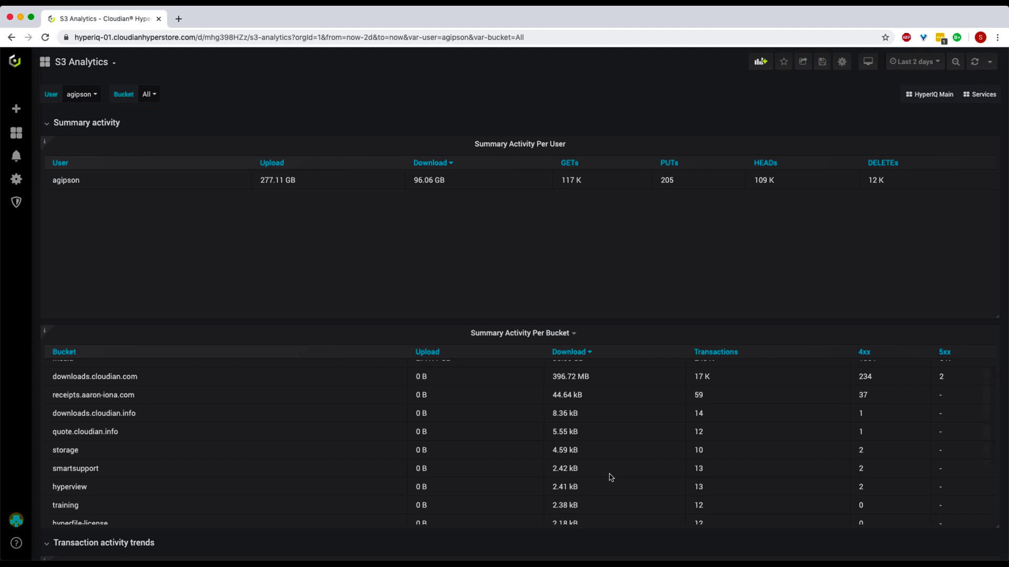
scroll(611, 477, "up", 1)
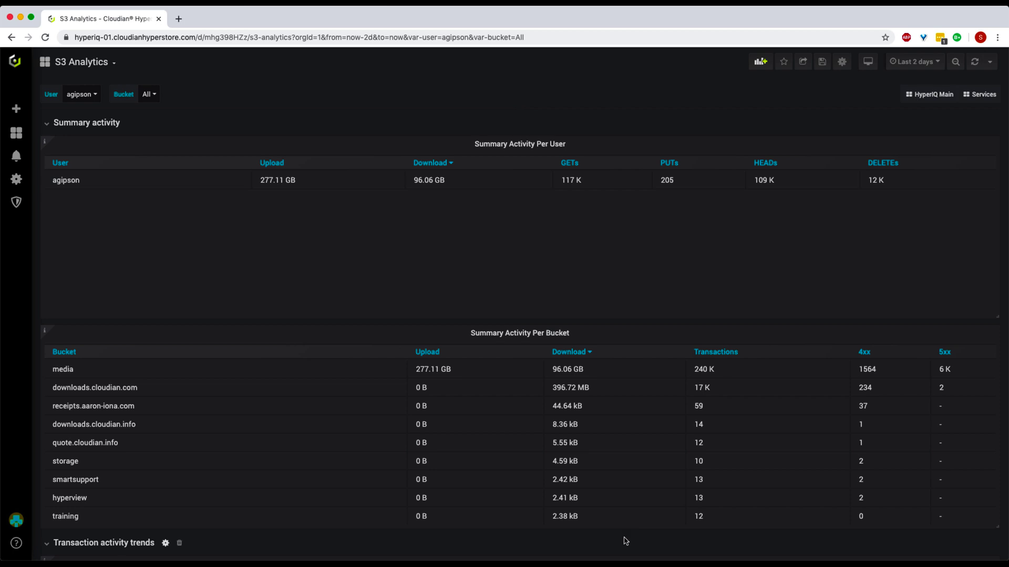
scroll(625, 541, "down", 1)
scroll(625, 541, "down", 5)
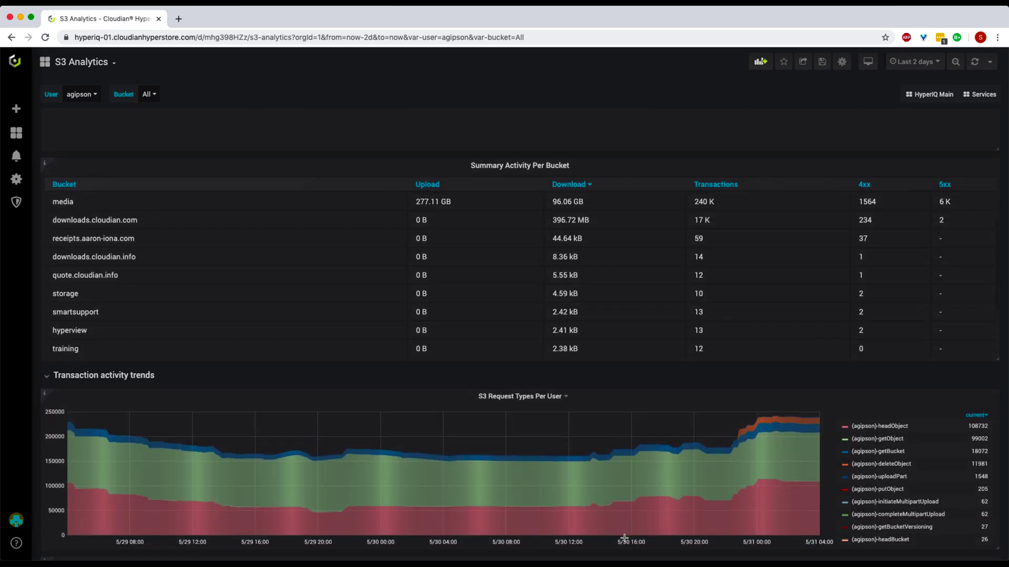
scroll(624, 537, "down", 4)
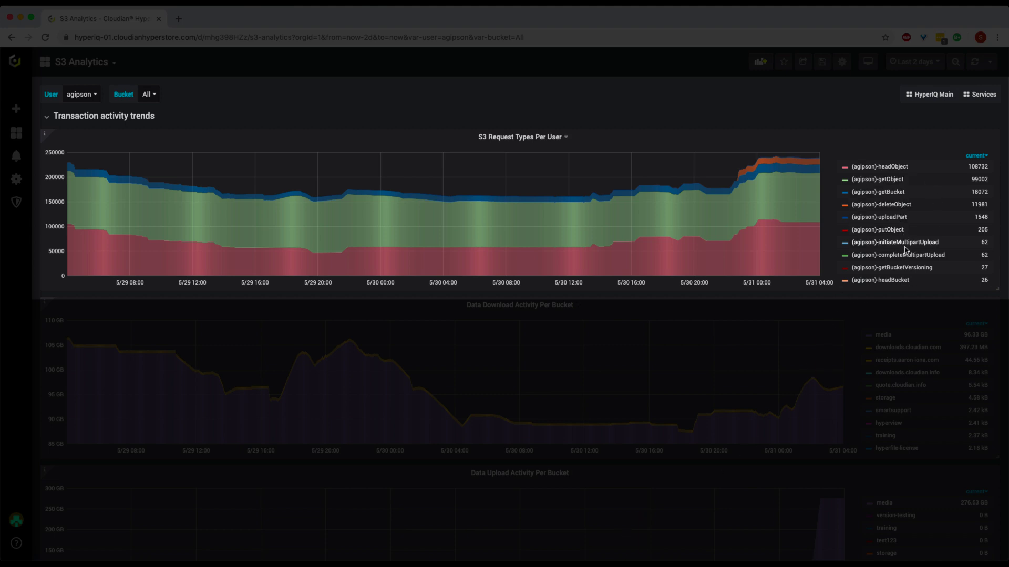
scroll(906, 306, "down", 1)
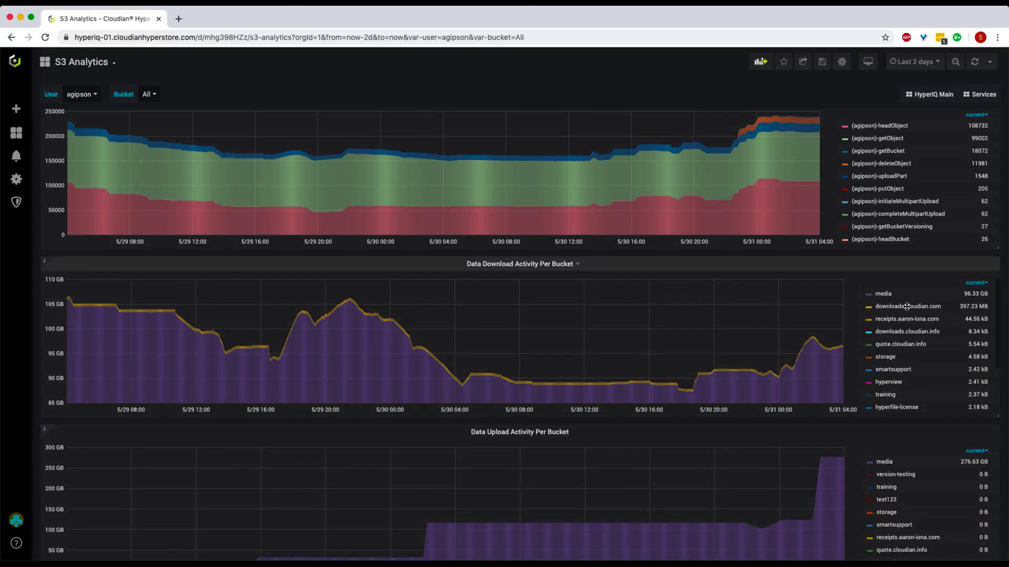
scroll(907, 306, "down", 2)
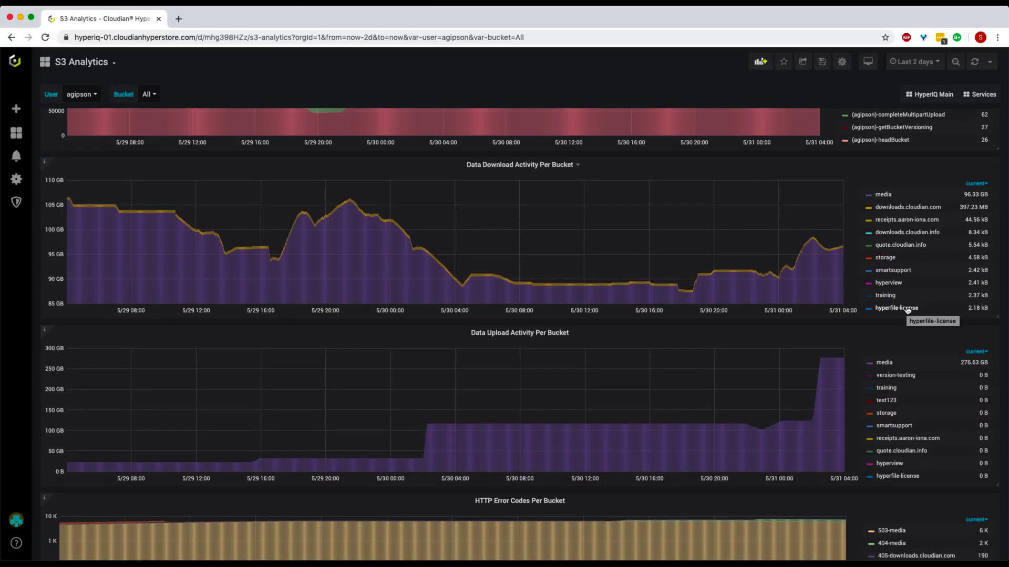
scroll(906, 310, "down", 10)
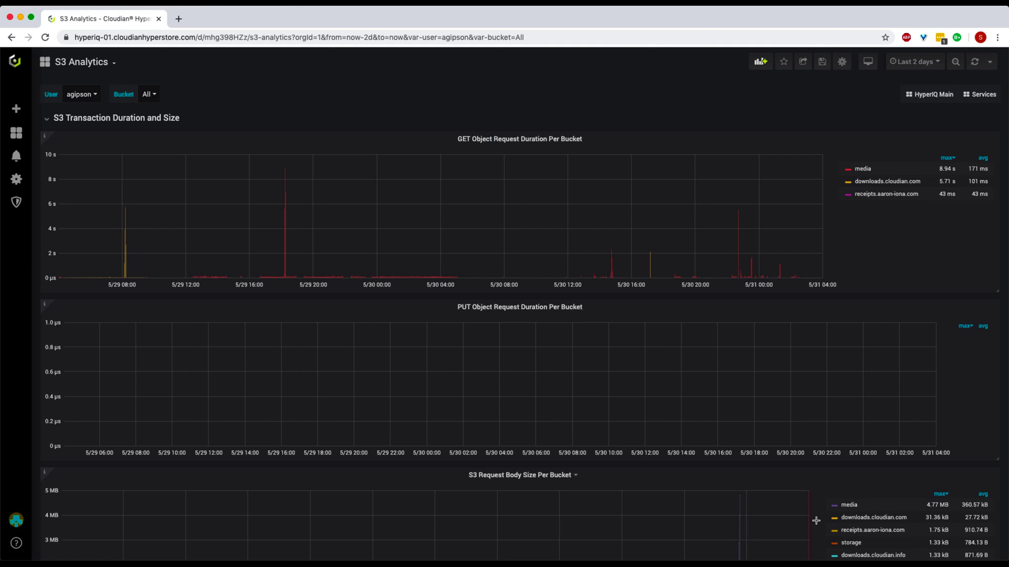
scroll(816, 521, "down", 3)
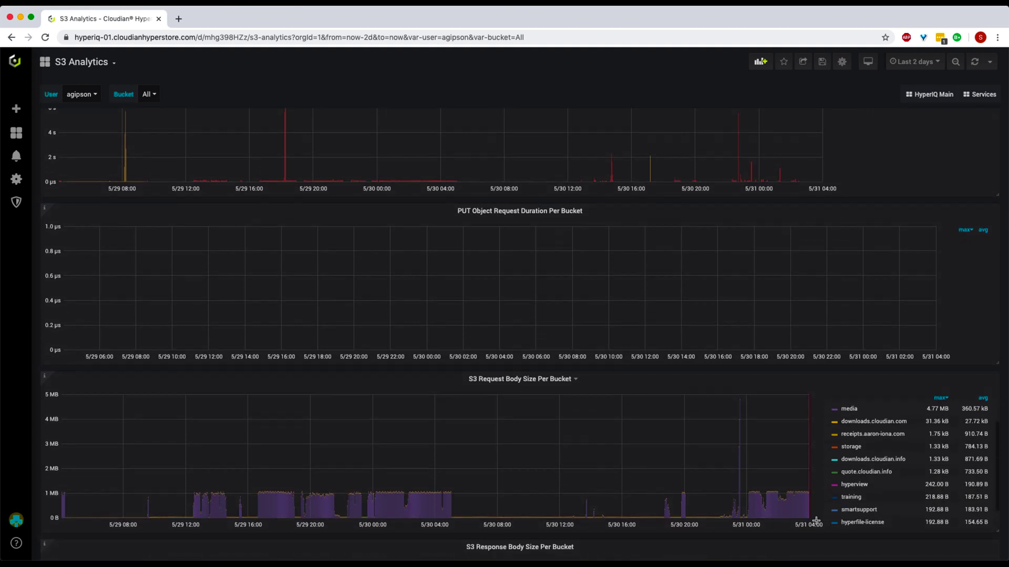
scroll(816, 520, "down", 3)
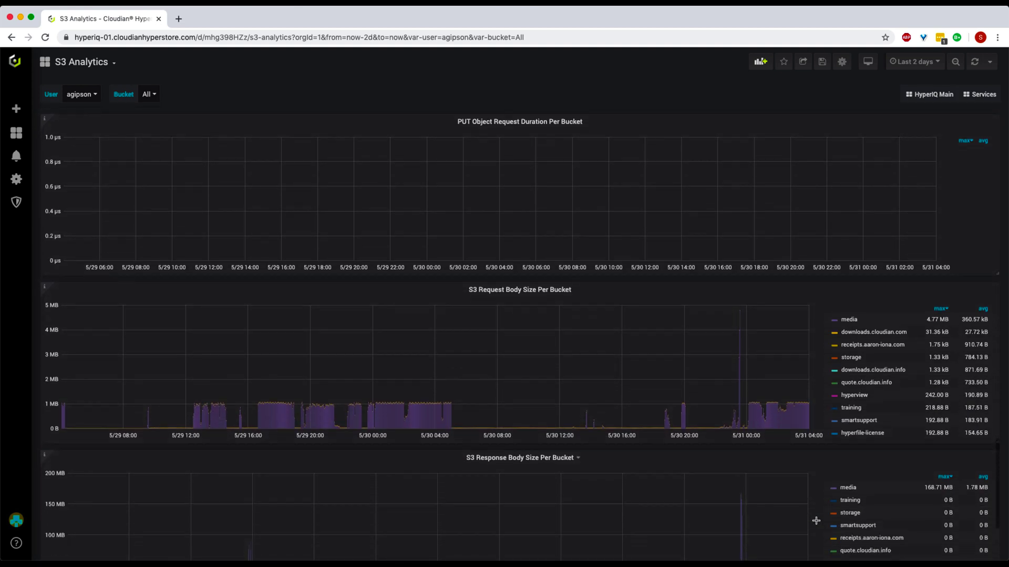
scroll(816, 520, "down", 1)
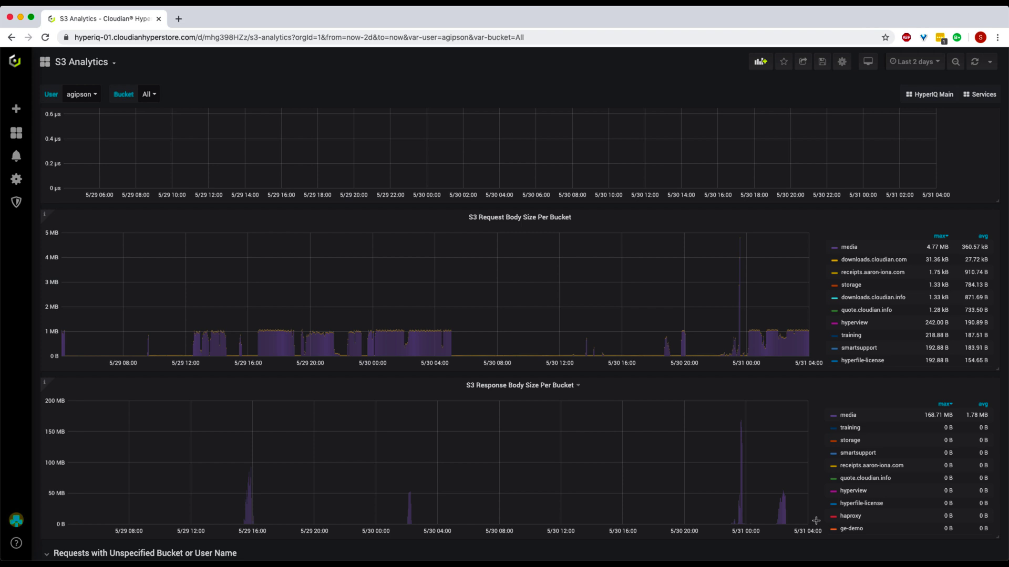
left_click_drag(721, 340, 755, 340)
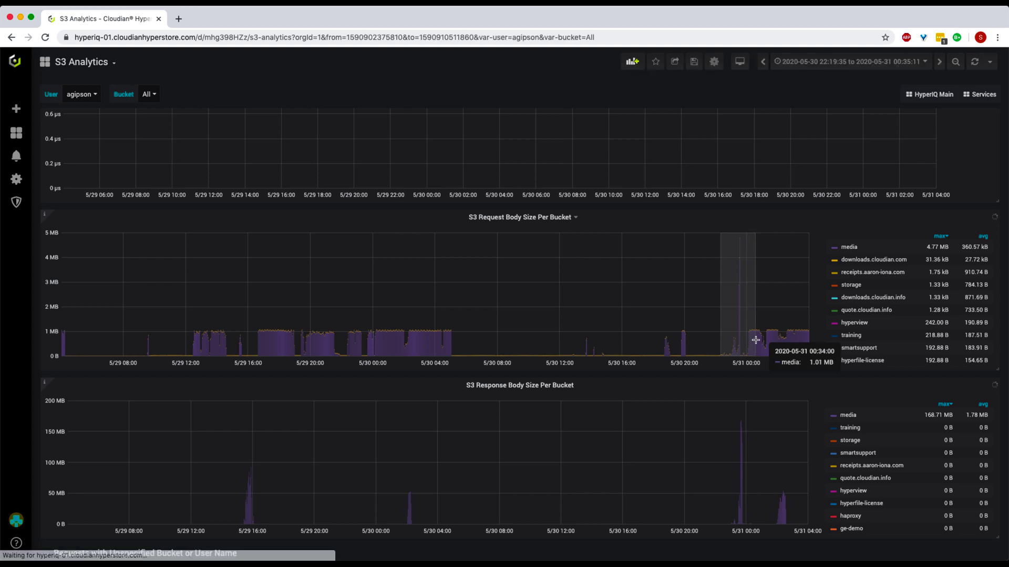